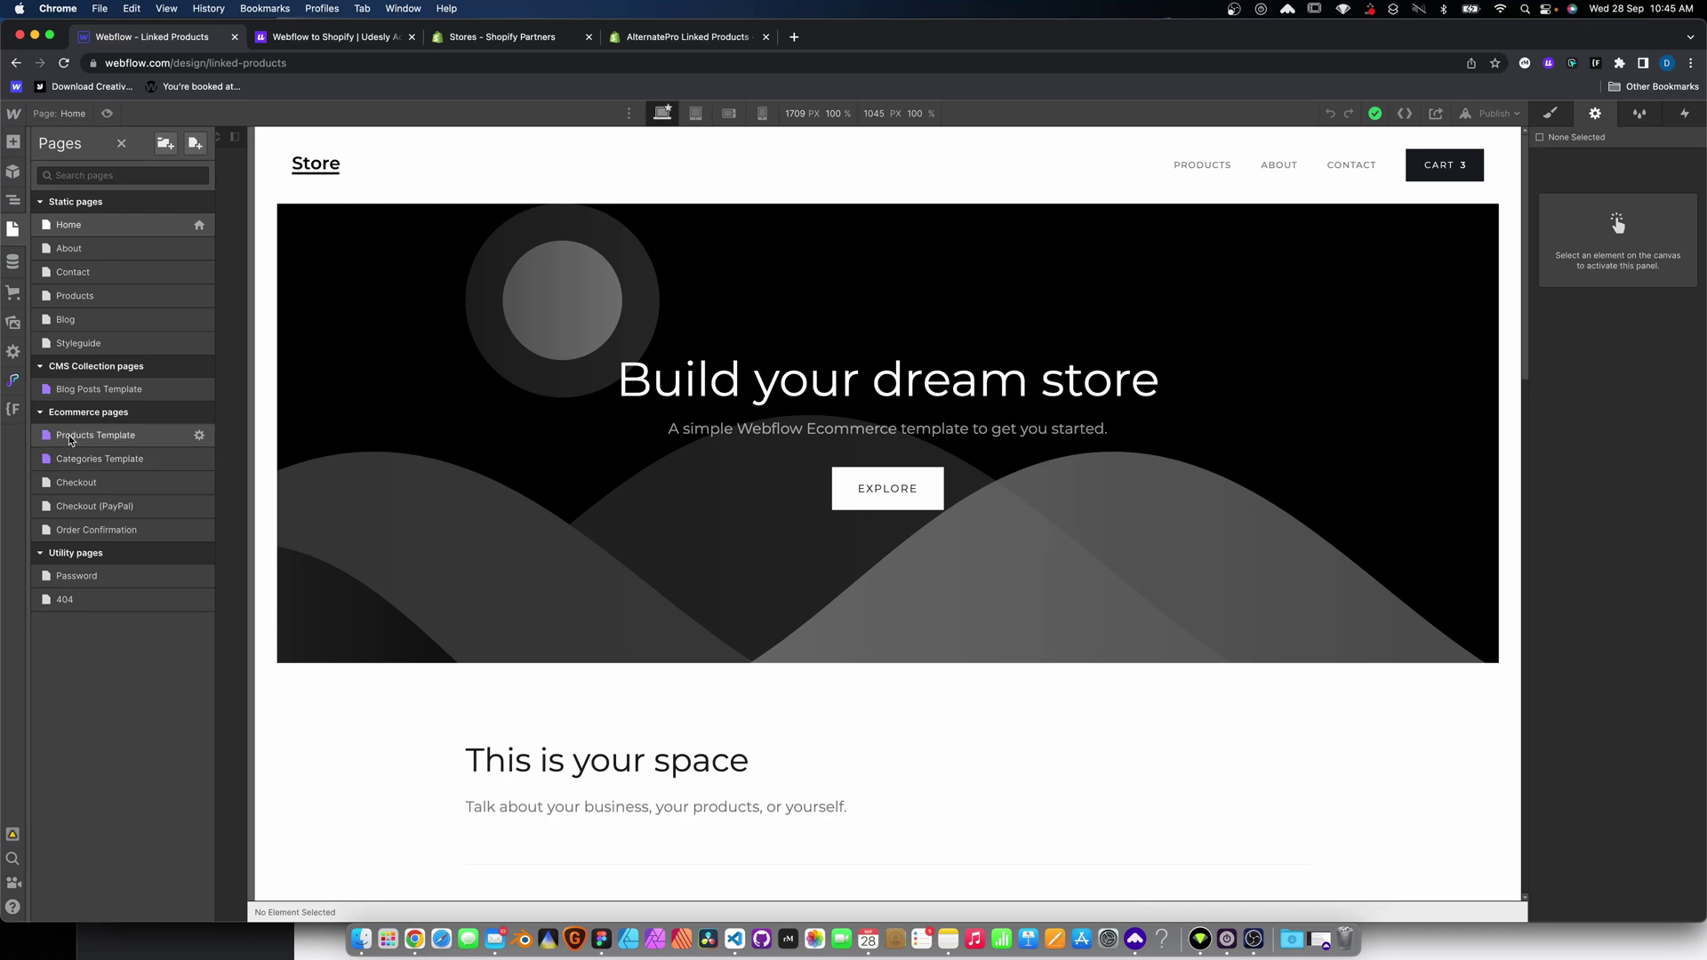
Open the Products Template ecommerce page and go to its Linked Products section.
left_click(70, 439)
scroll(557, 450, "down", 15)
scroll(569, 382, "up", 2)
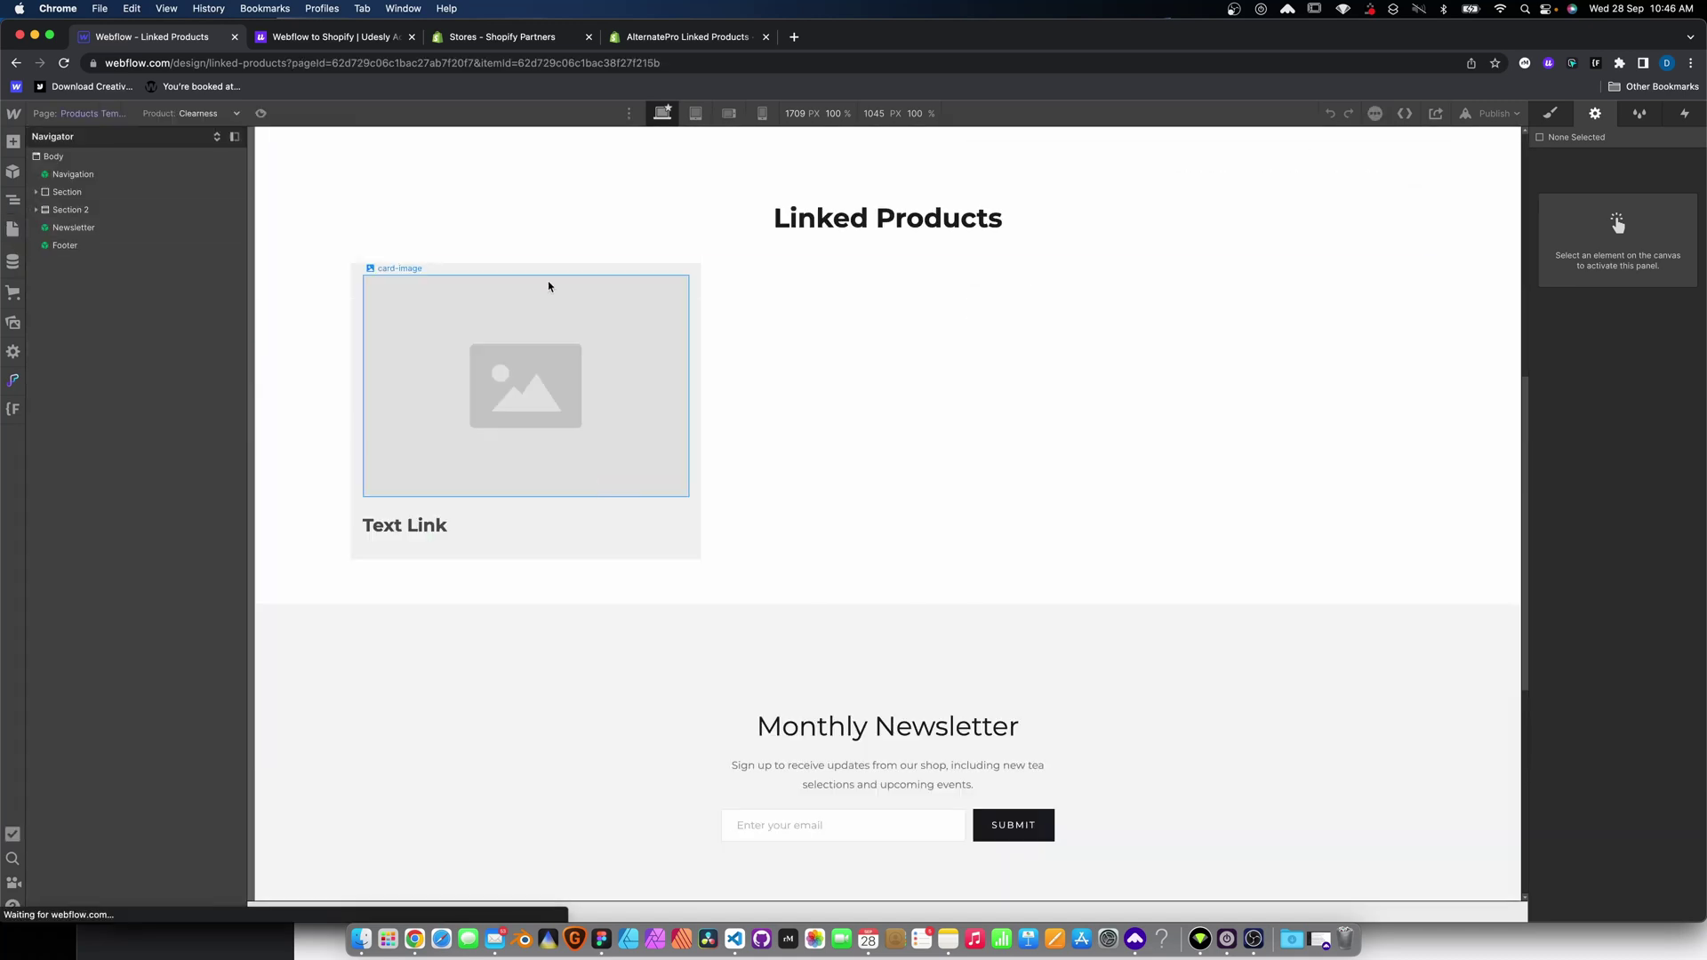
left_click(818, 297)
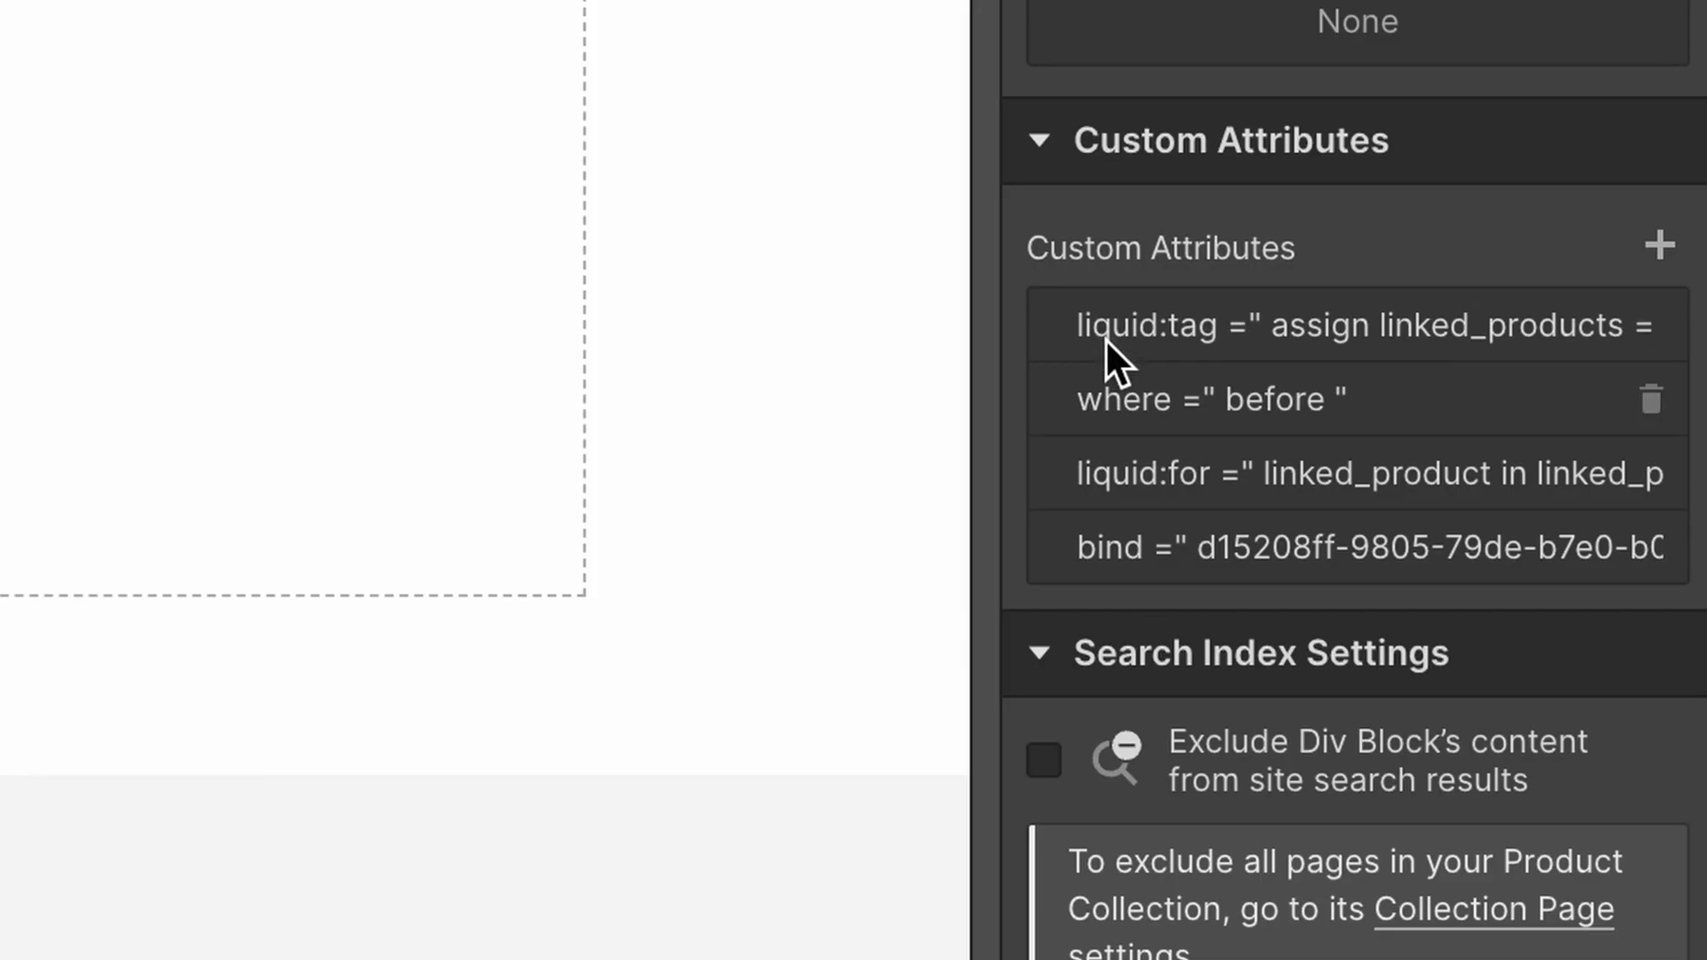
Examine the value of the product card's liquid:tag custom attribute.
left_click(1434, 324)
left_click_drag(1200, 545, 1699, 534)
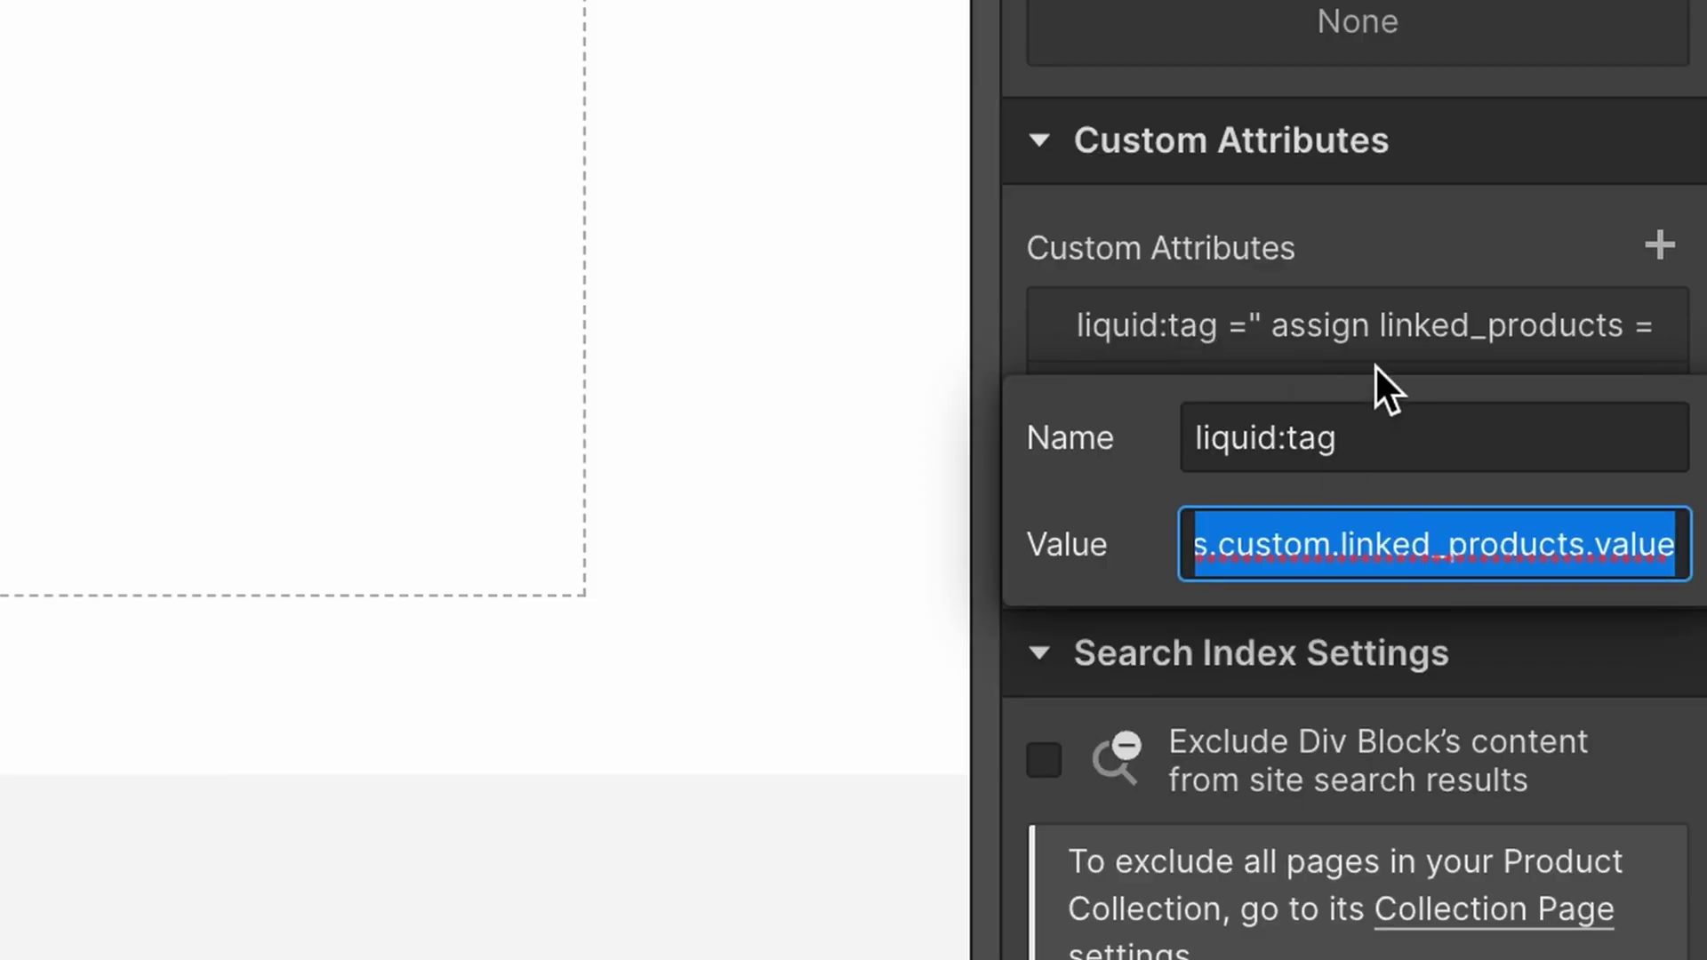
left_click(1376, 366)
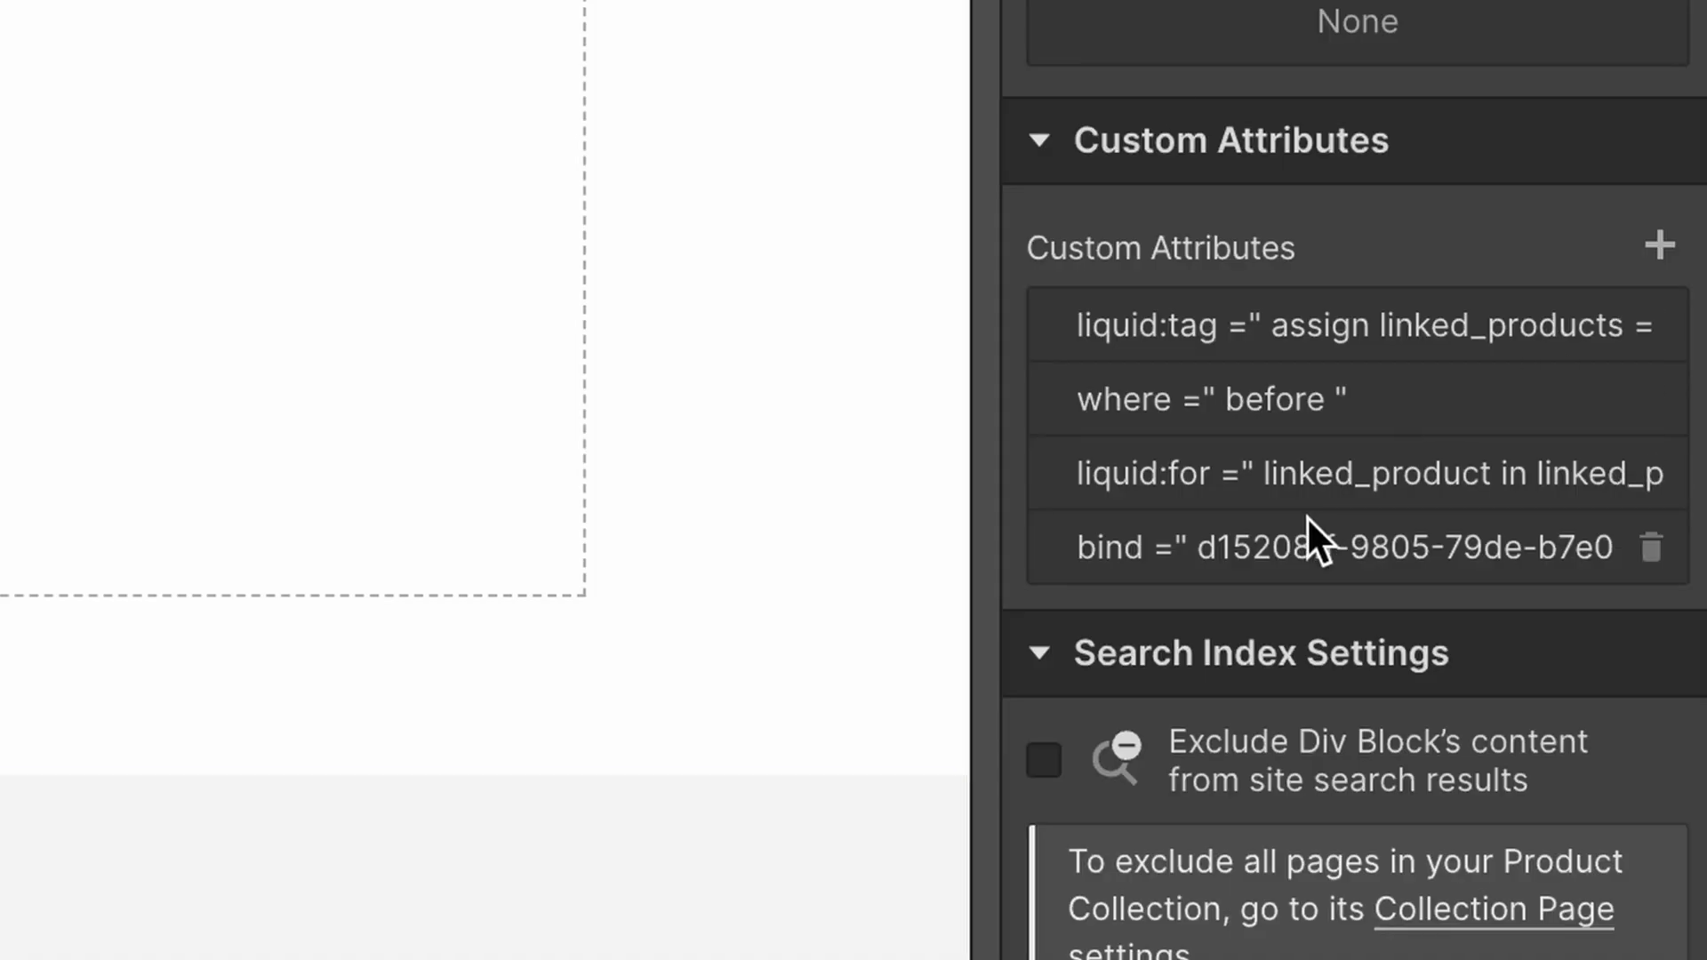
Set the value of the product card's liquid:for attribute to "product in linked_products".
left_click(1278, 474)
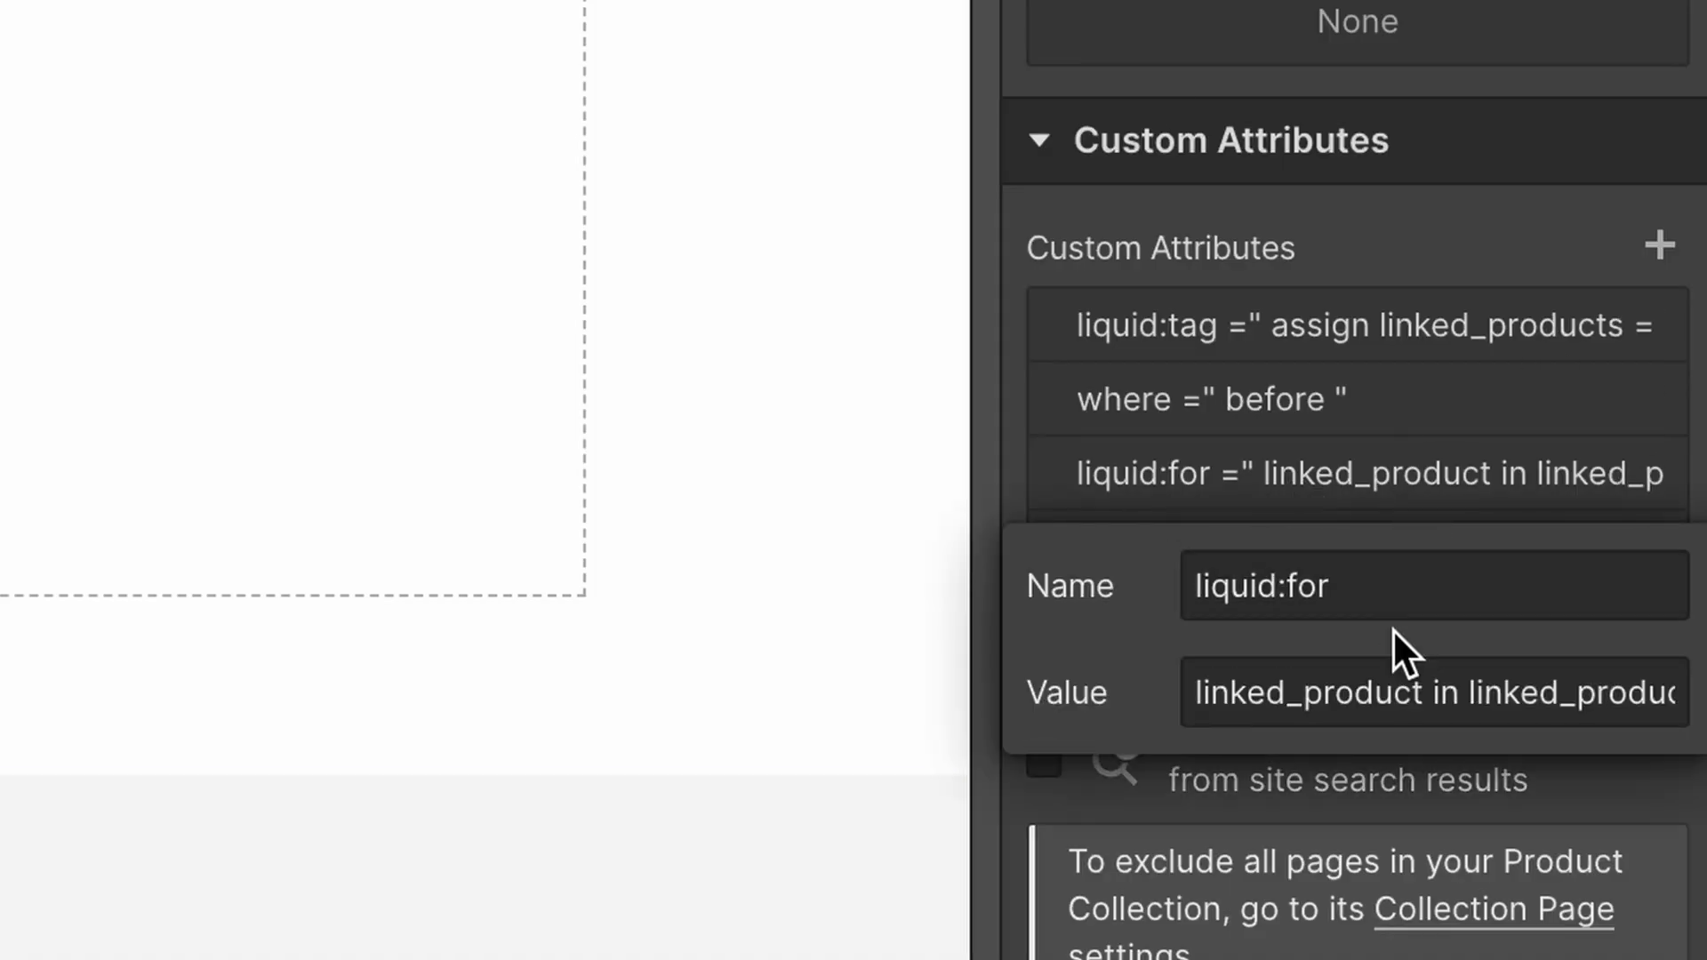
left_click(1192, 692)
left_click(1269, 695)
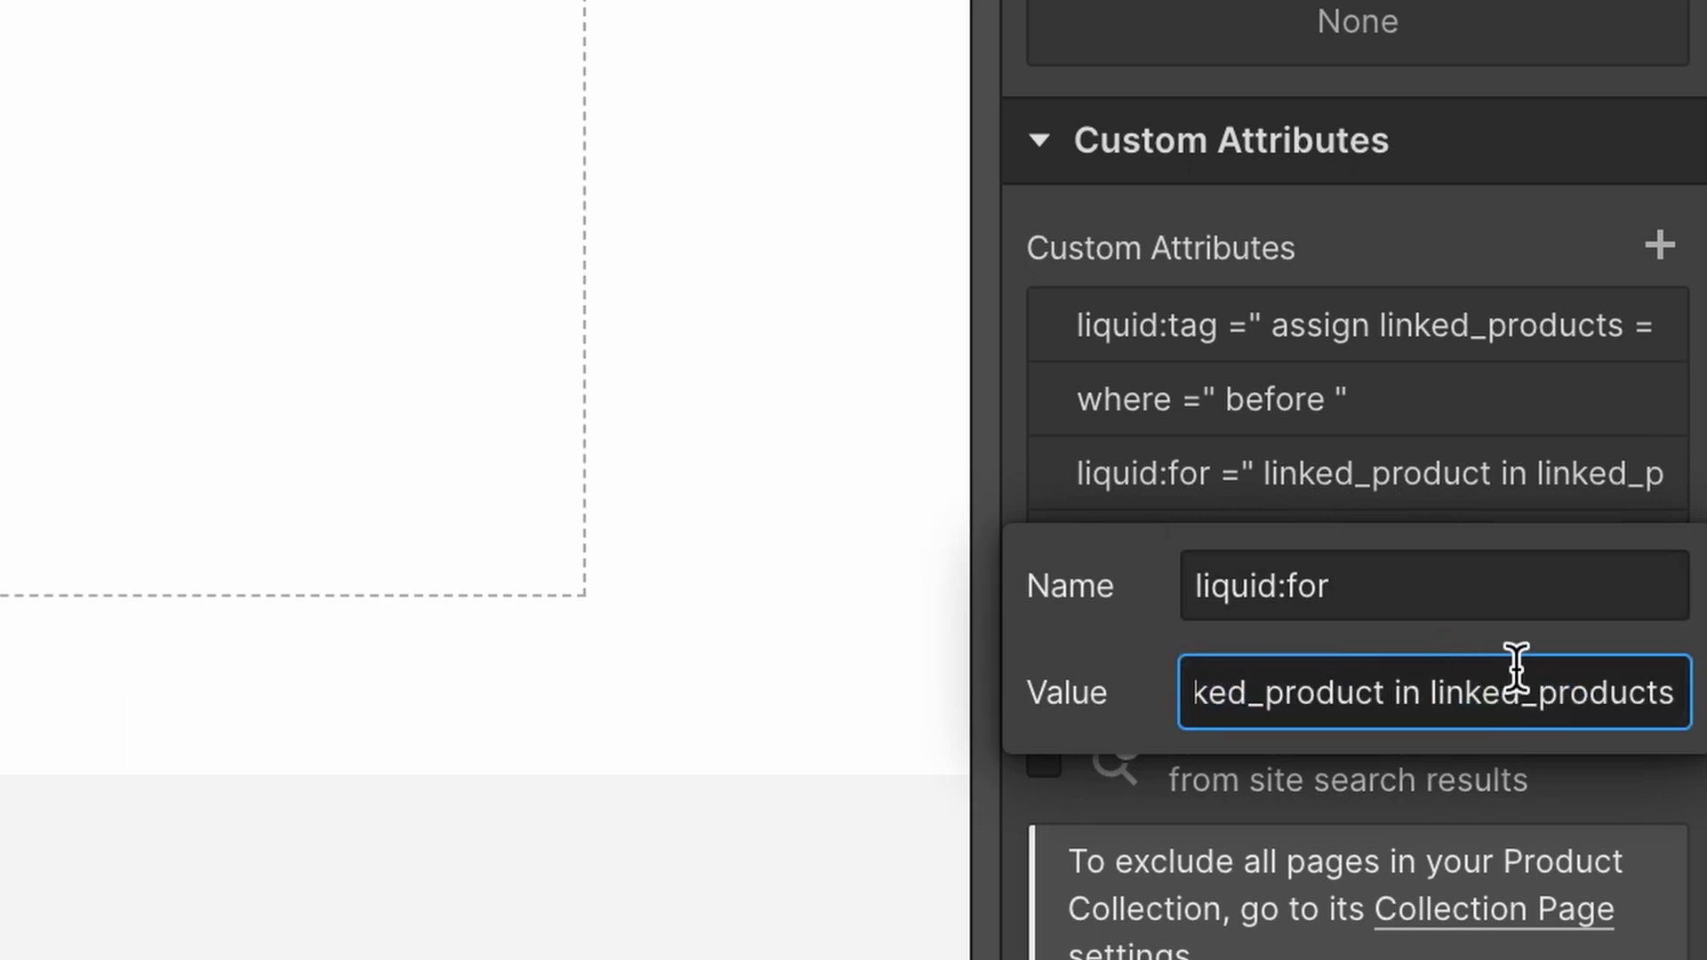
left_click_drag(1265, 690, 859, 693)
key("BackSpace")
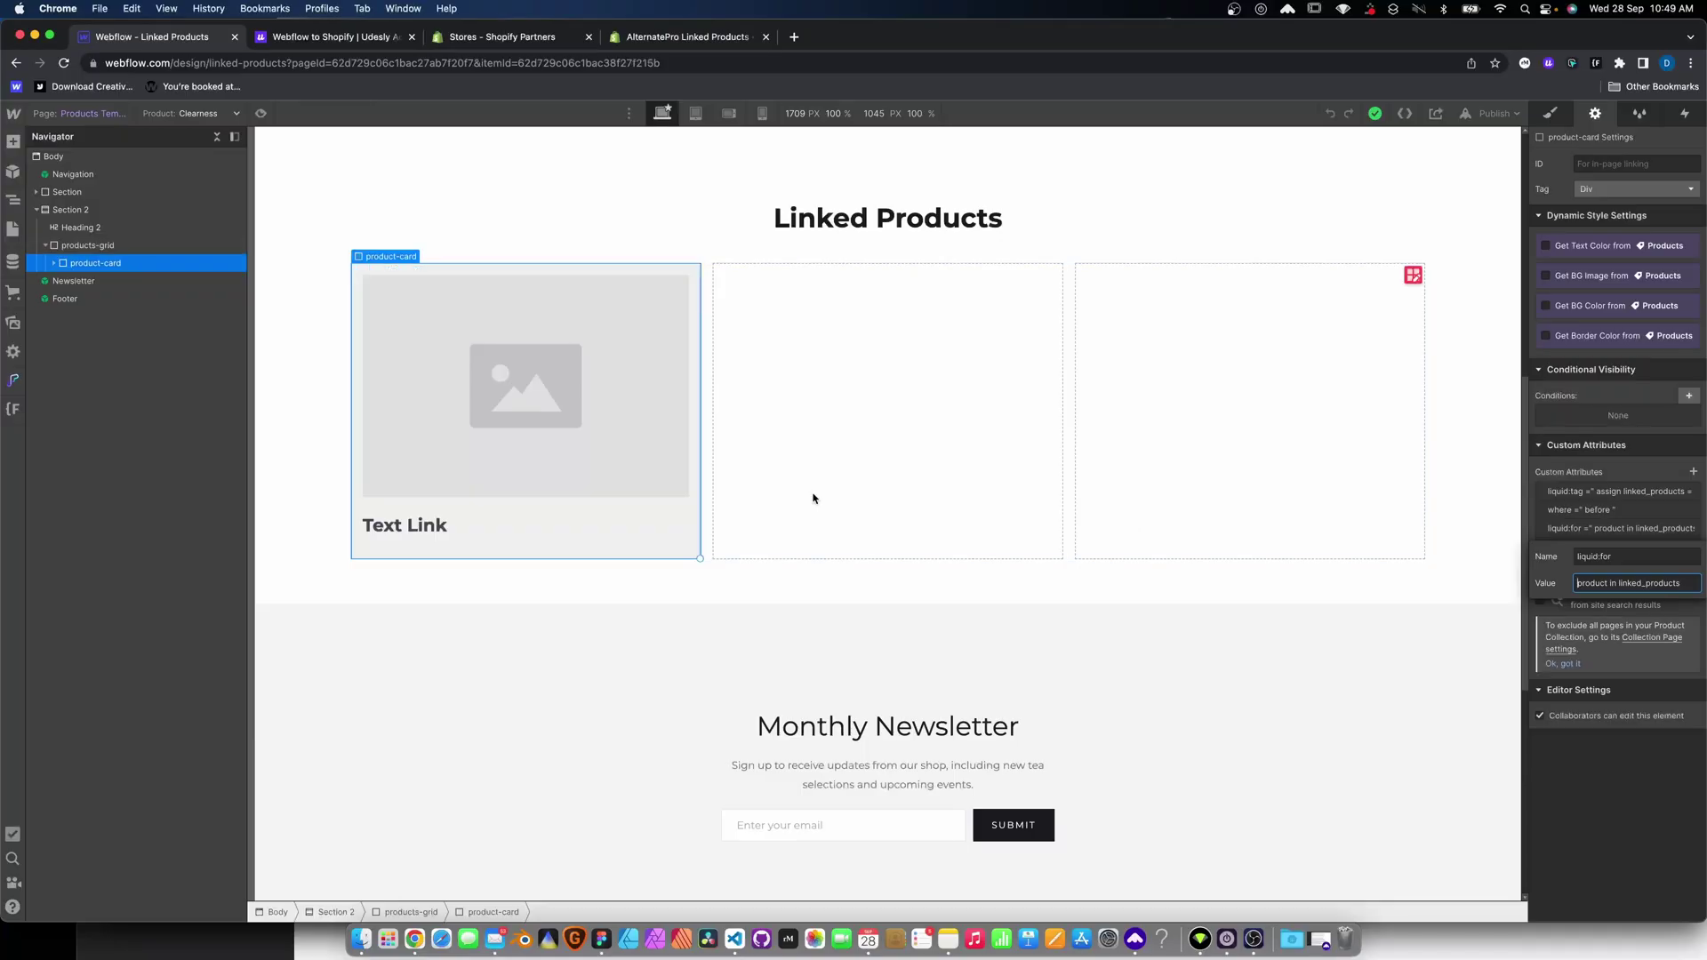
left_click(812, 495)
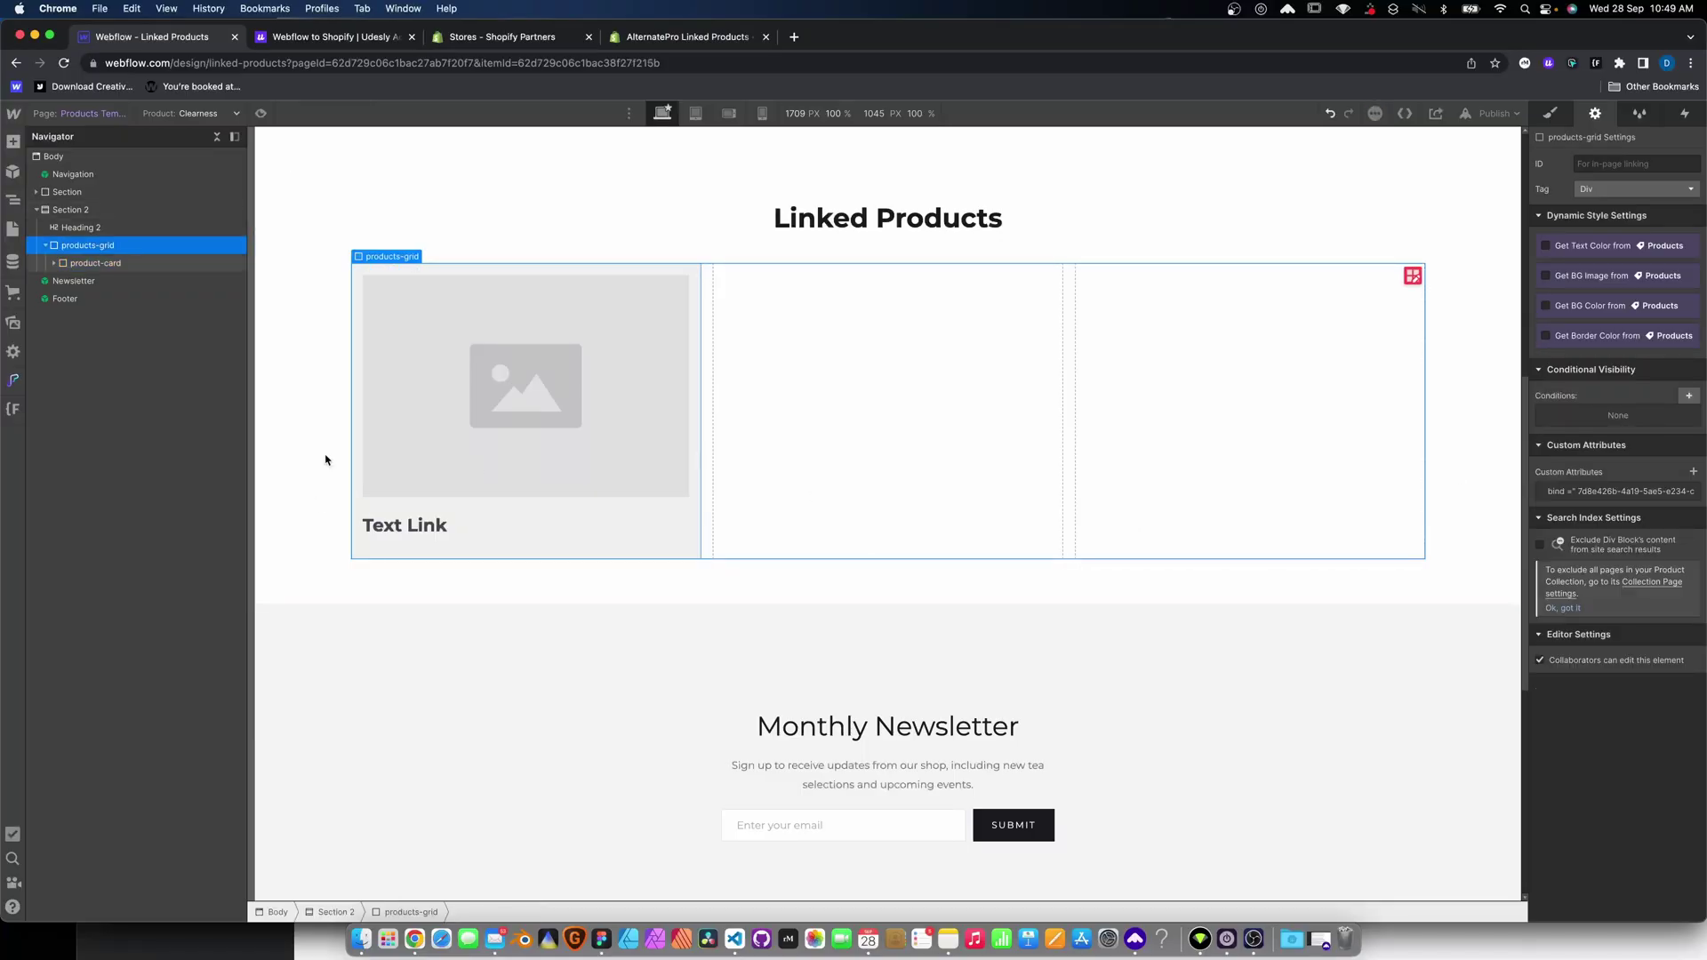
Check the loop variable in the product card's liquid:for attribute and the link value in the card title's html:attribute.
left_click(119, 273)
left_click(107, 263)
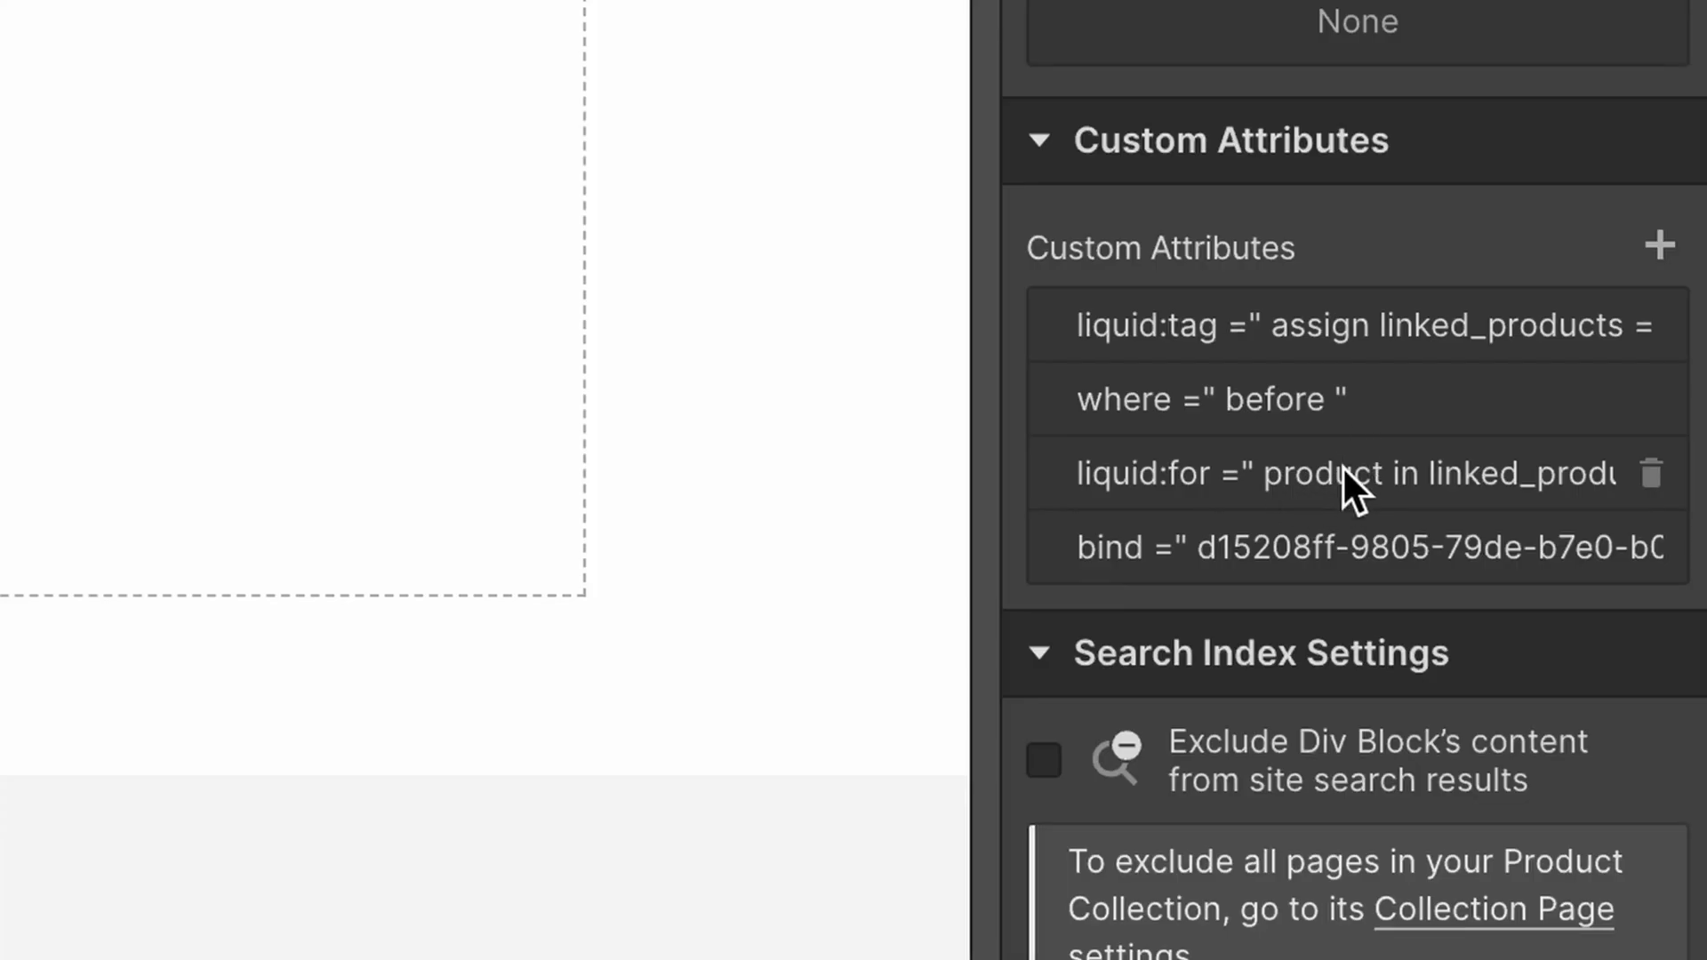
left_click(1342, 480)
double_click(1312, 693)
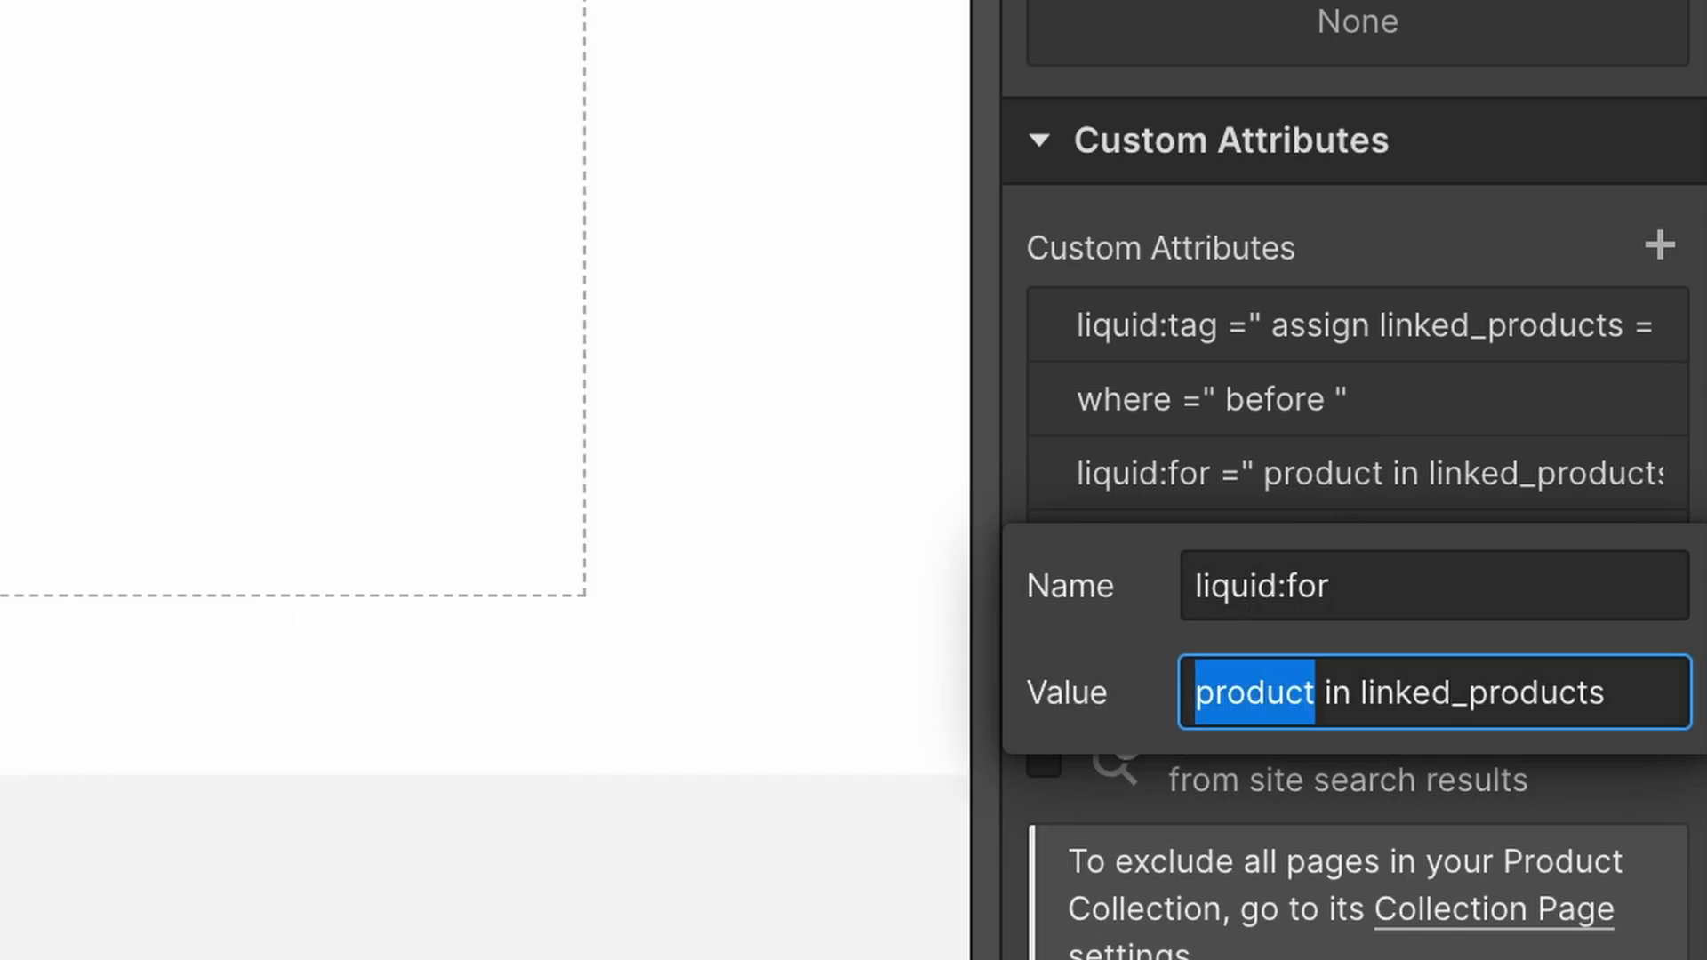
left_click(391, 527)
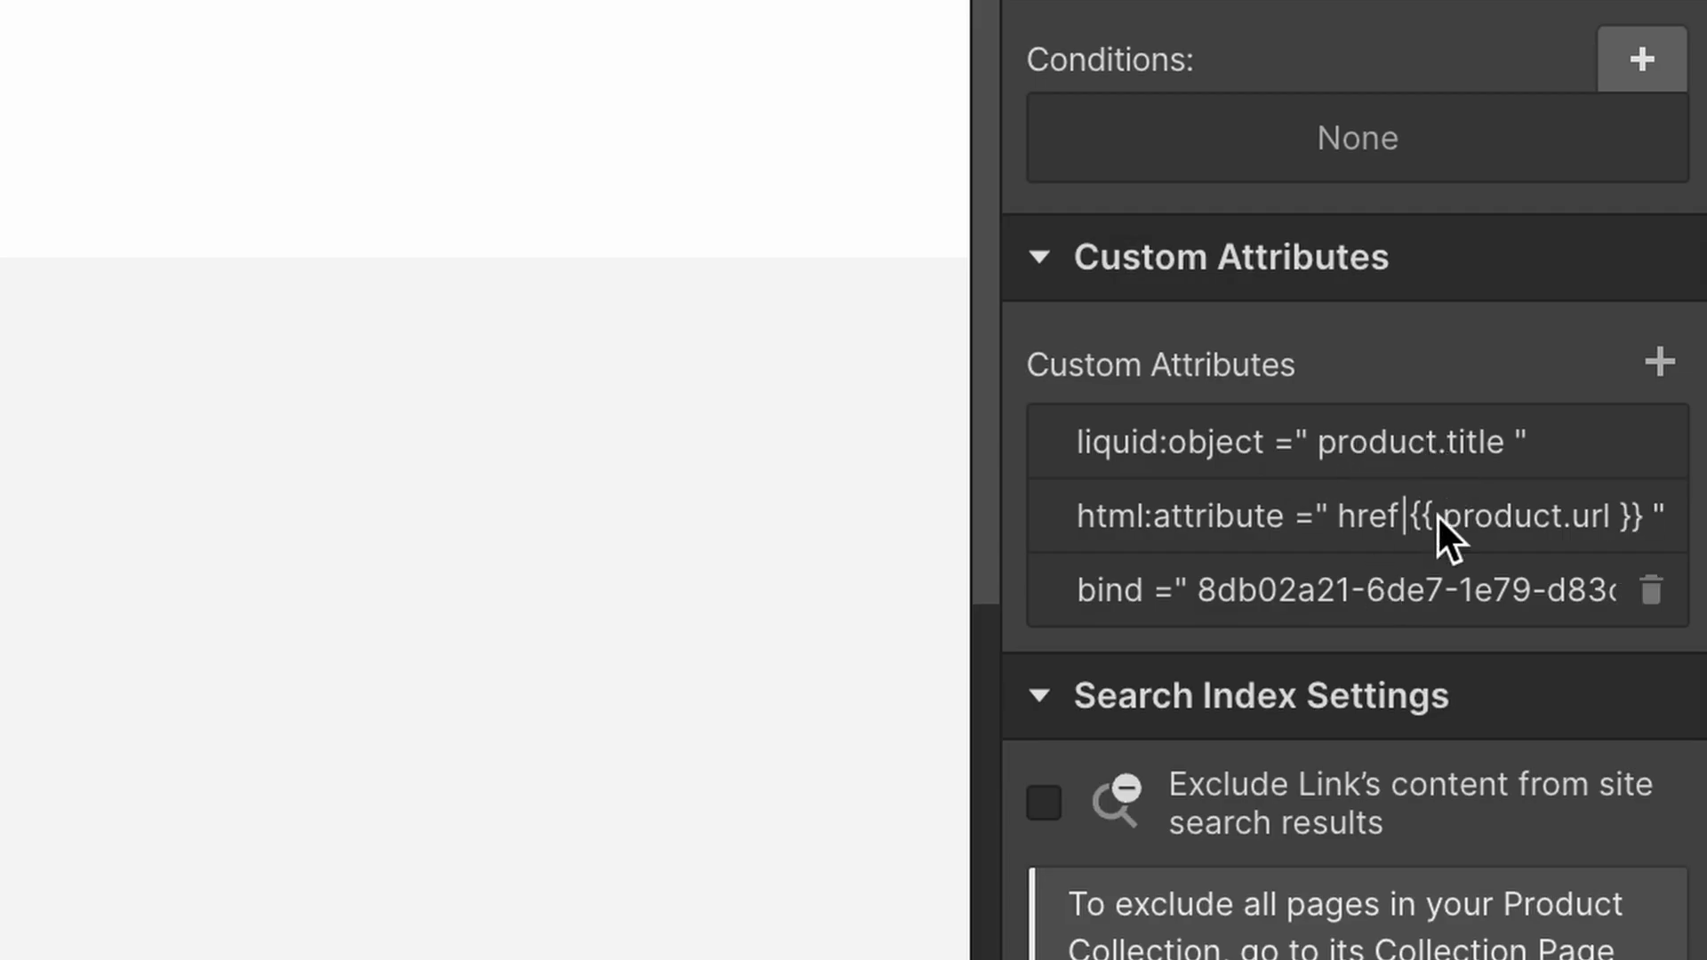
left_click(1503, 536)
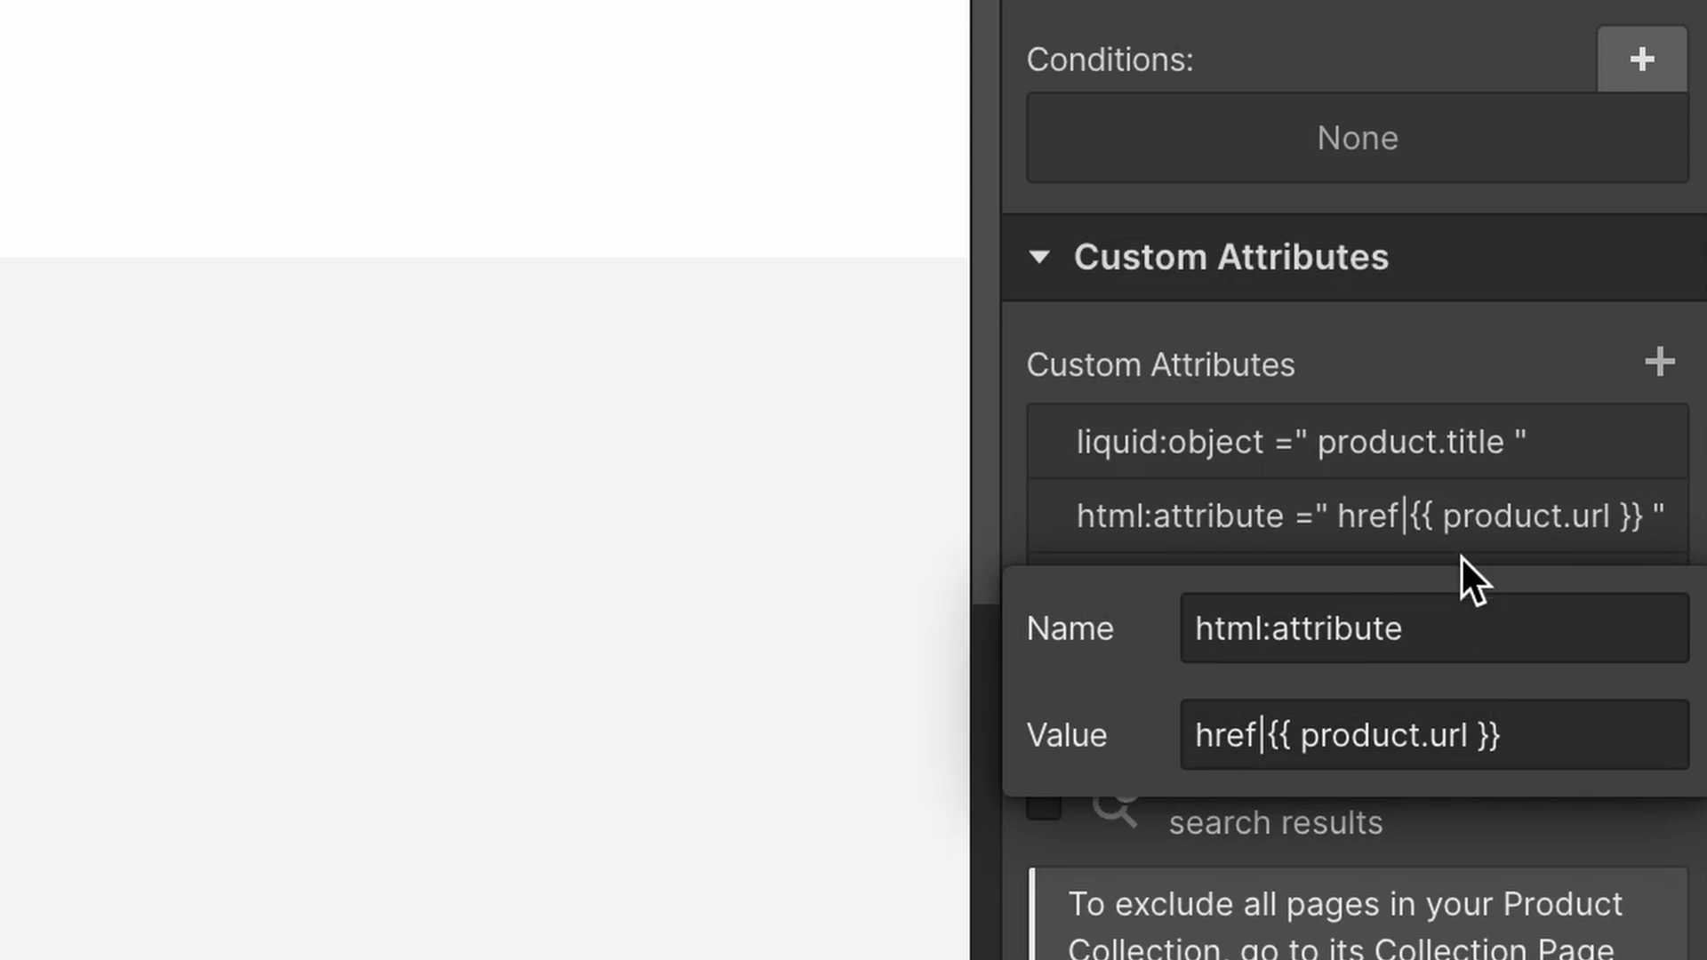
left_click(1453, 512)
Try linked_product.title as the card title's liquid:object value, and remove the linked_ prefix again.
left_click(1331, 439)
left_click(1330, 437)
left_click(1392, 436)
left_click(1190, 672)
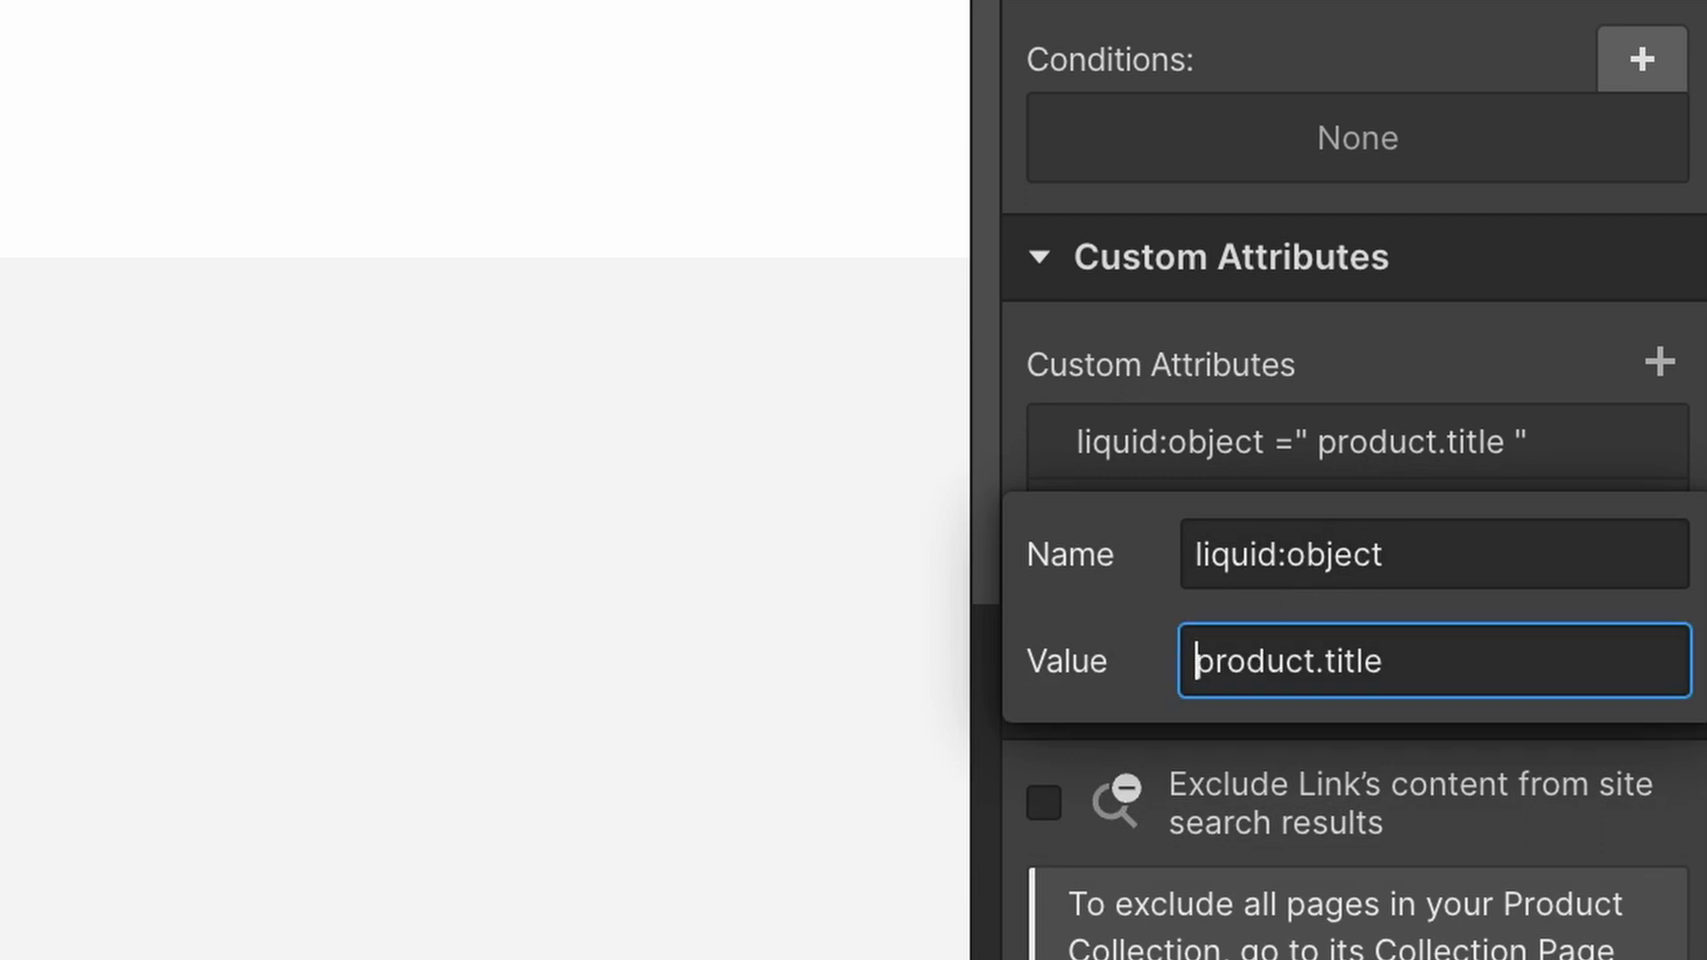
type("linked_")
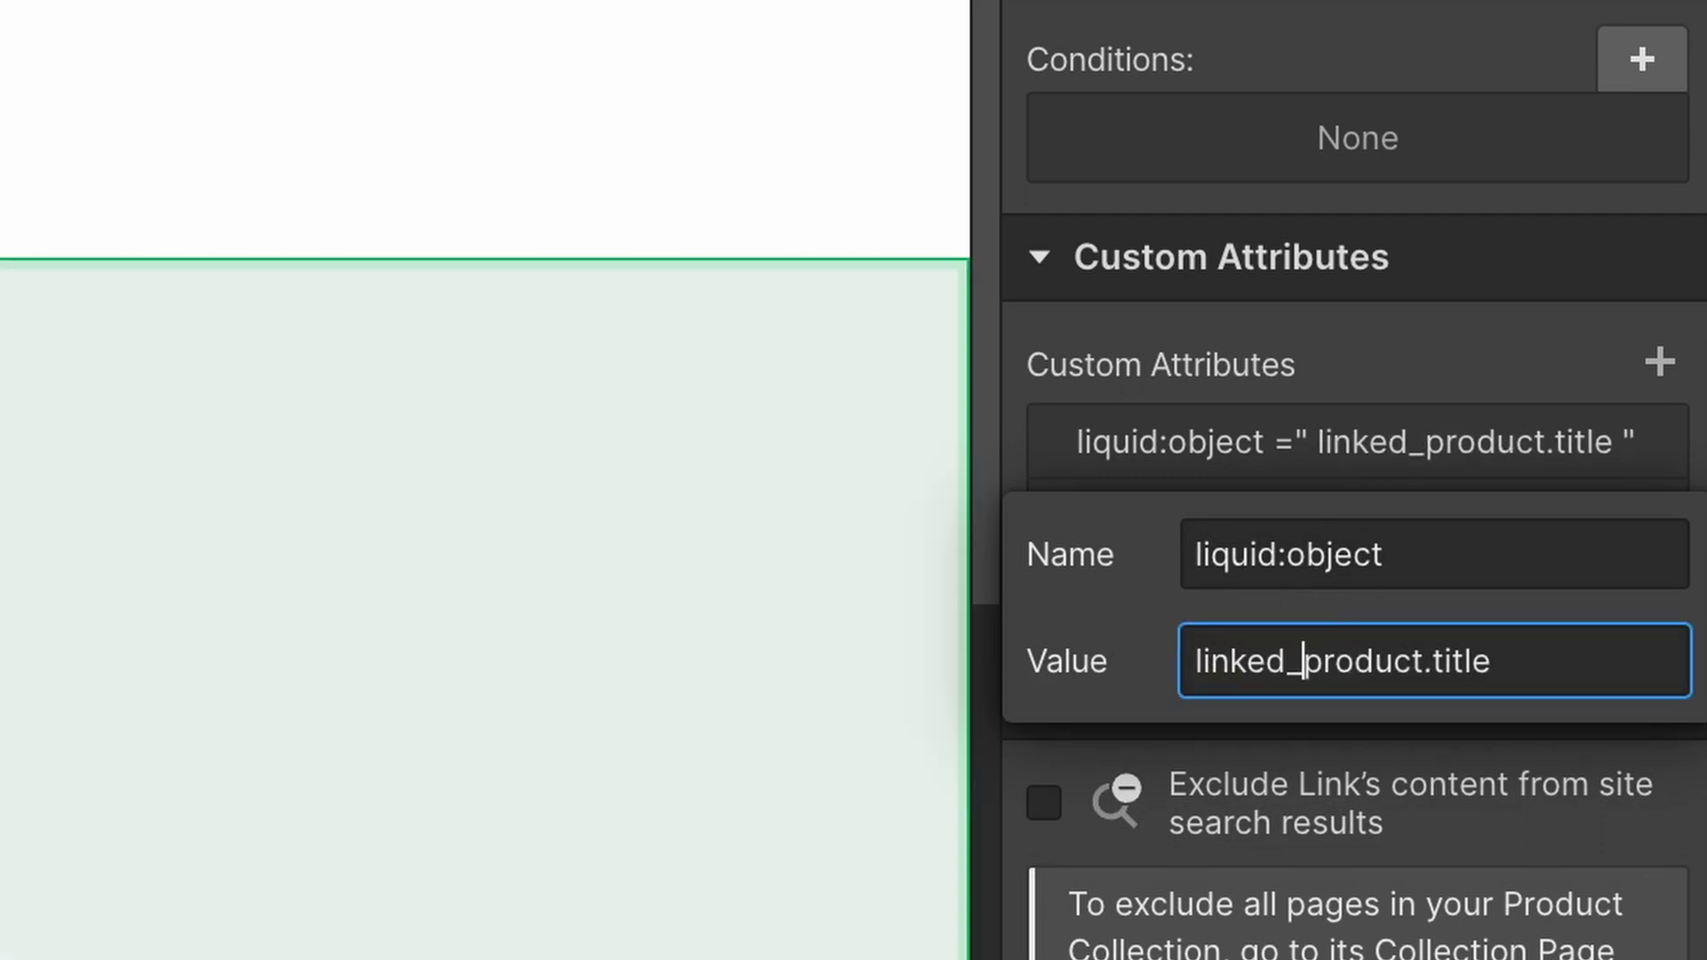
key("BackSpace")
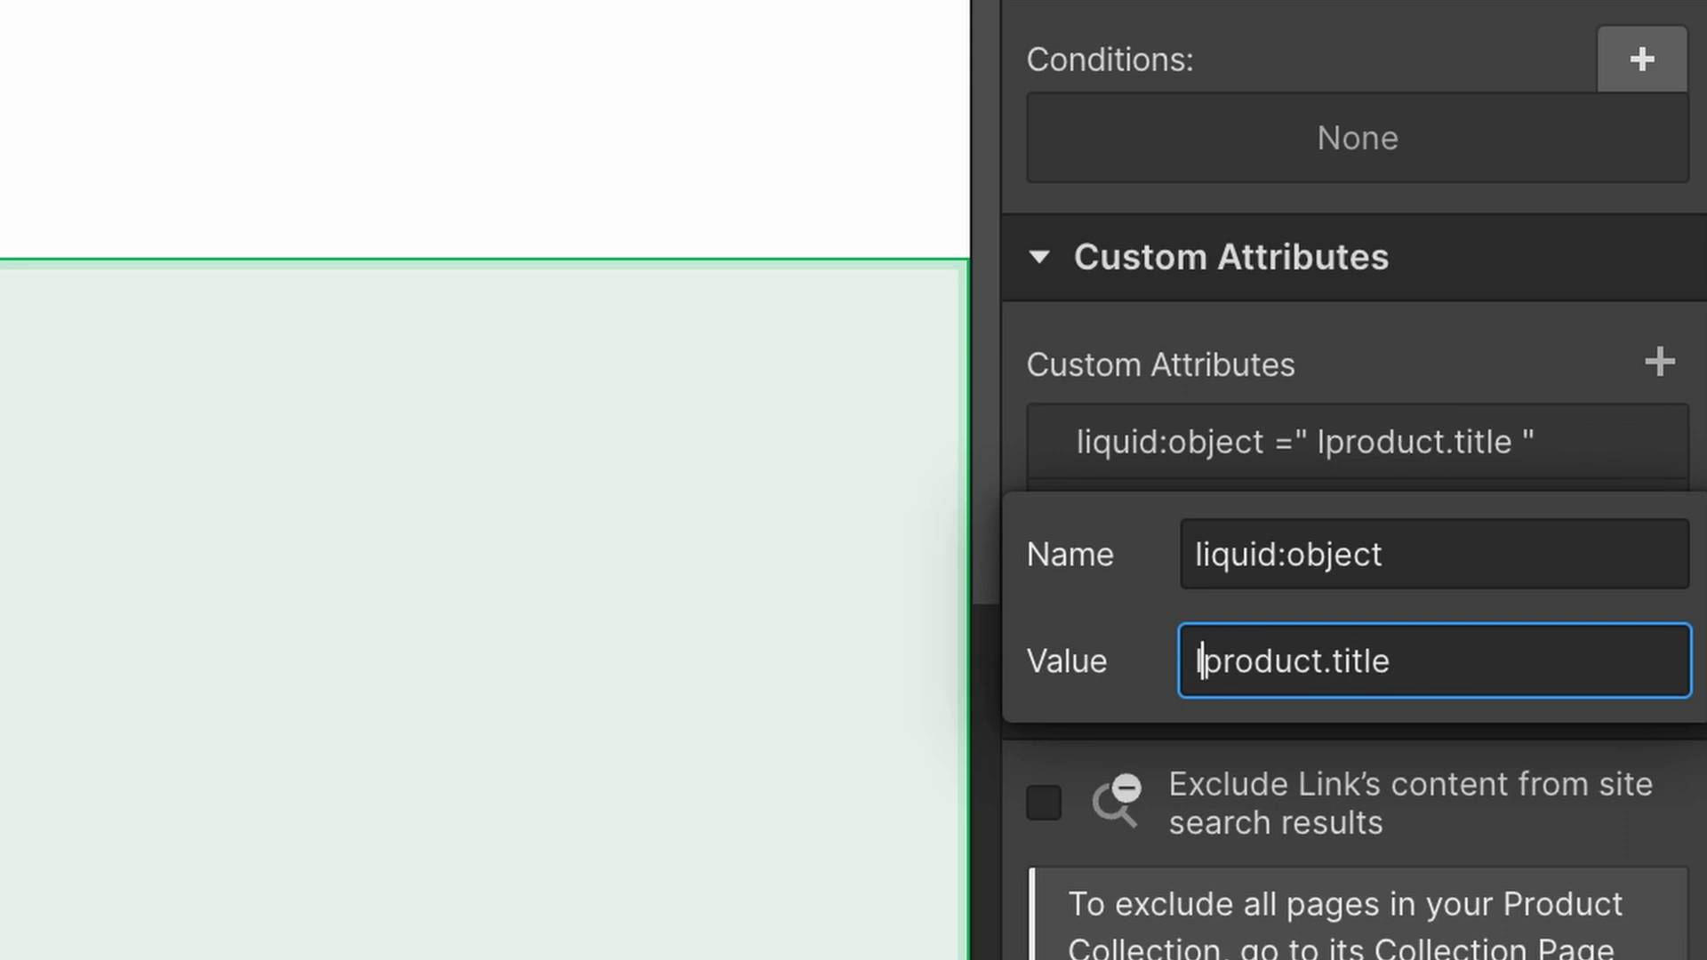
key("BackSpace")
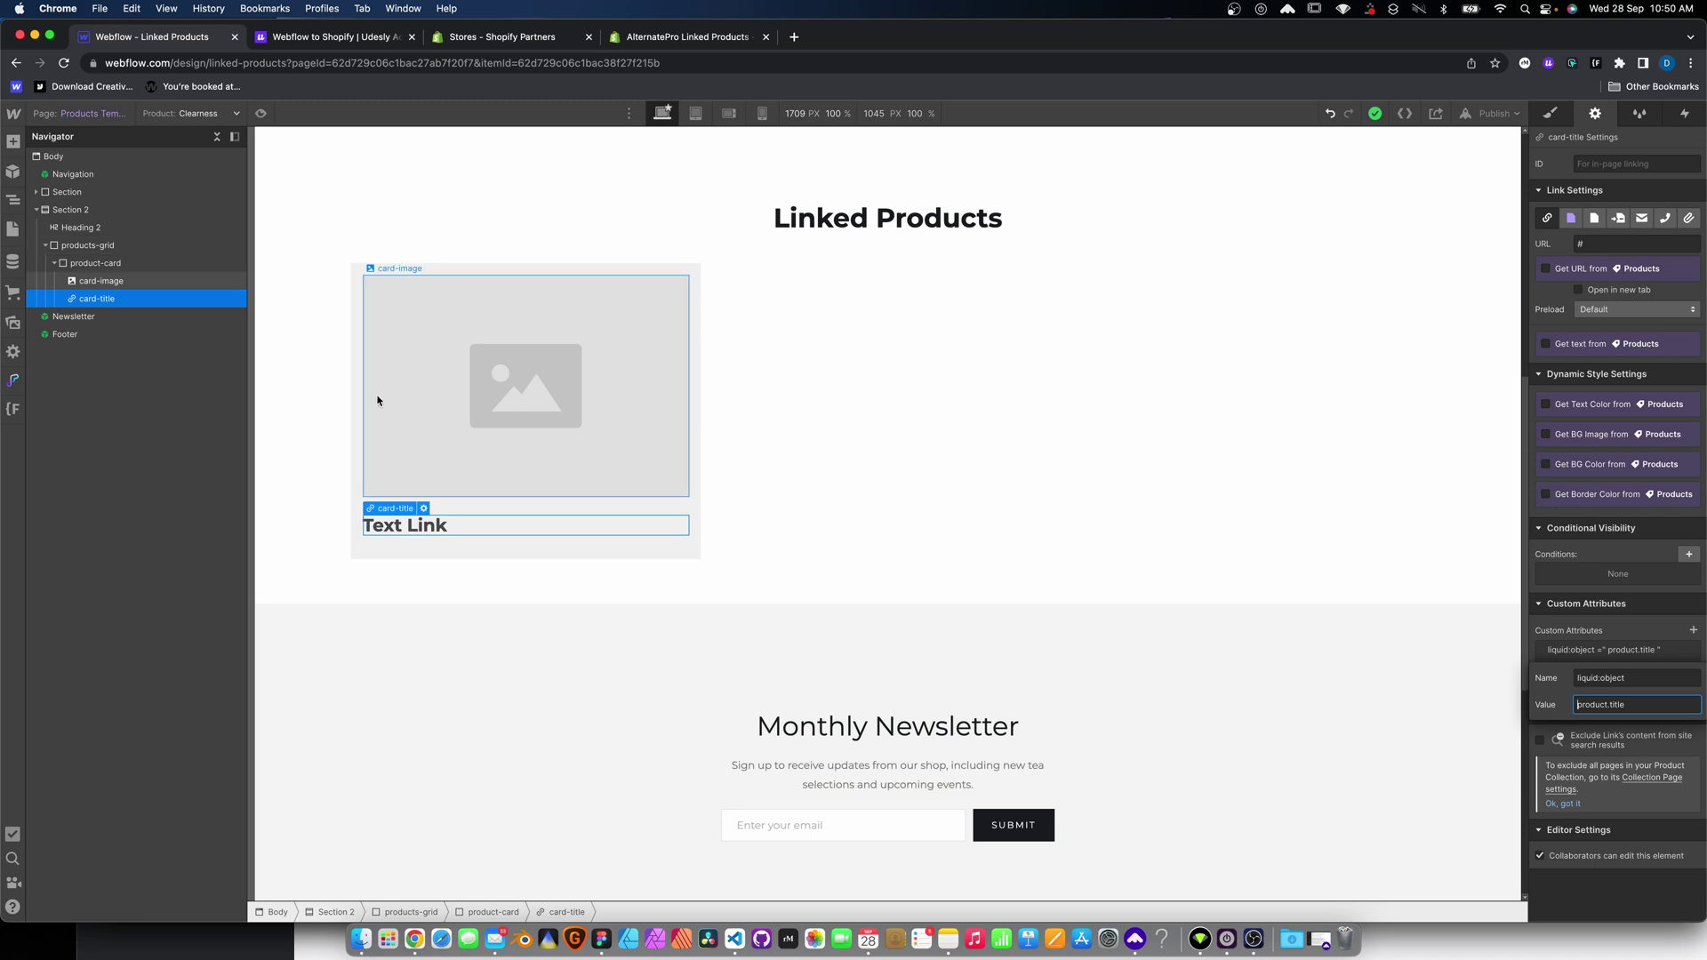
left_click(353, 294)
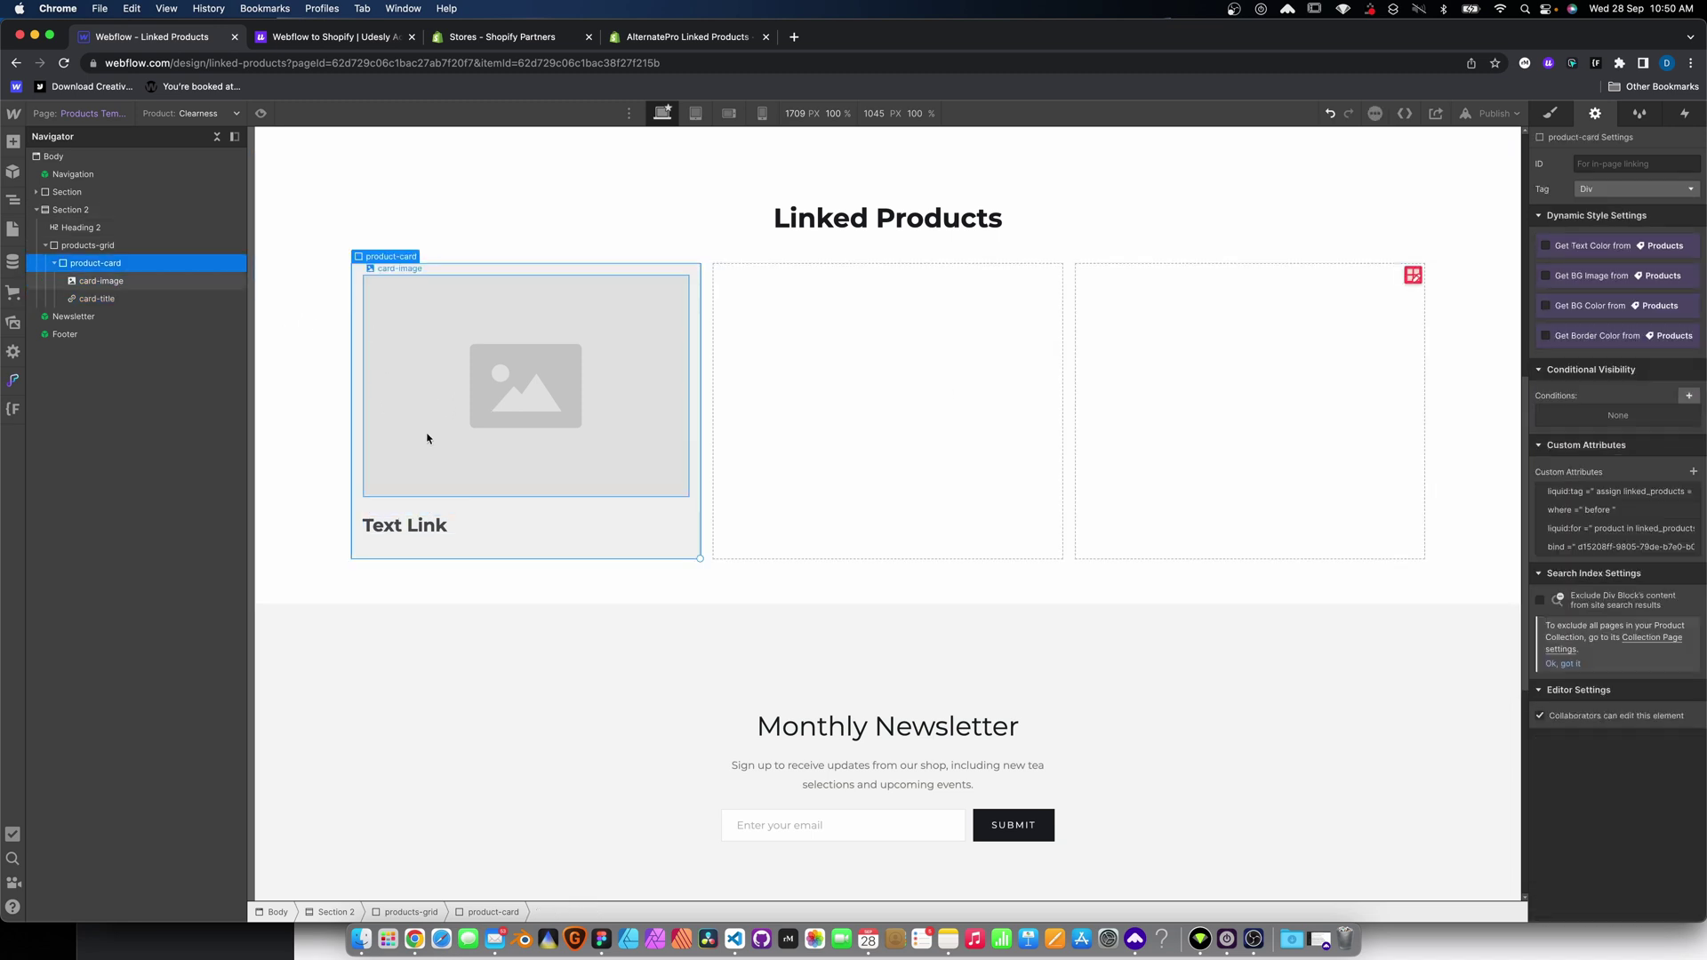
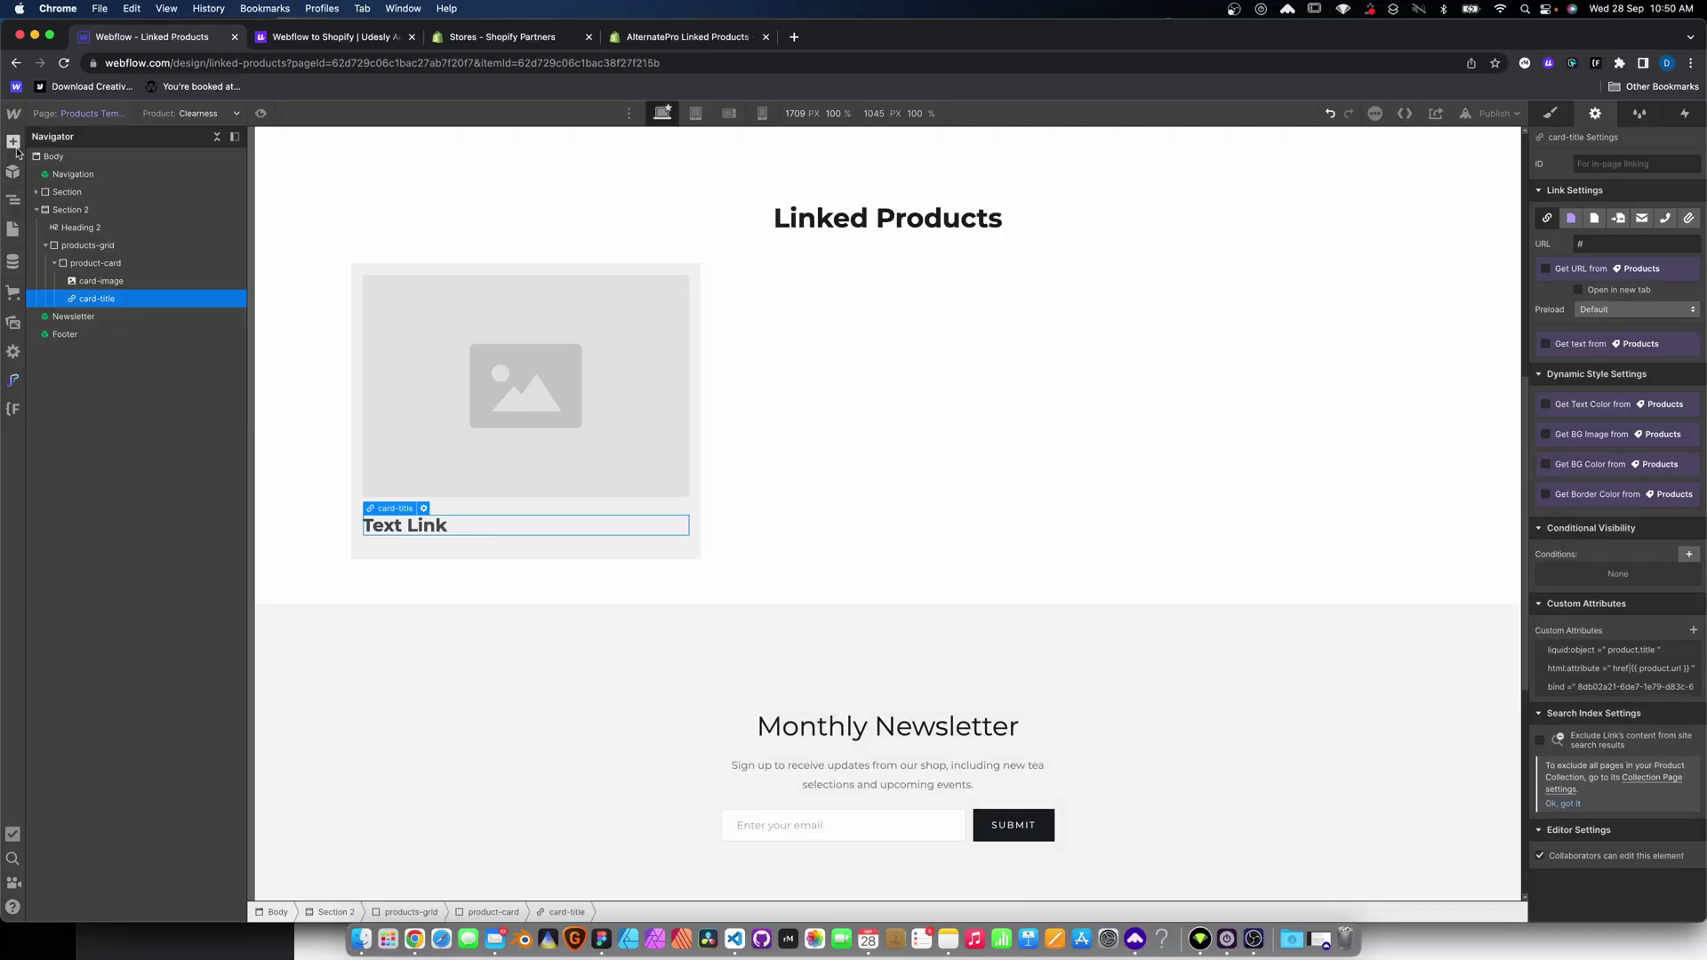
Add an Add to Cart element inside the product card, directly below the card title.
left_click(14, 144)
left_click_drag(61, 808, 363, 550)
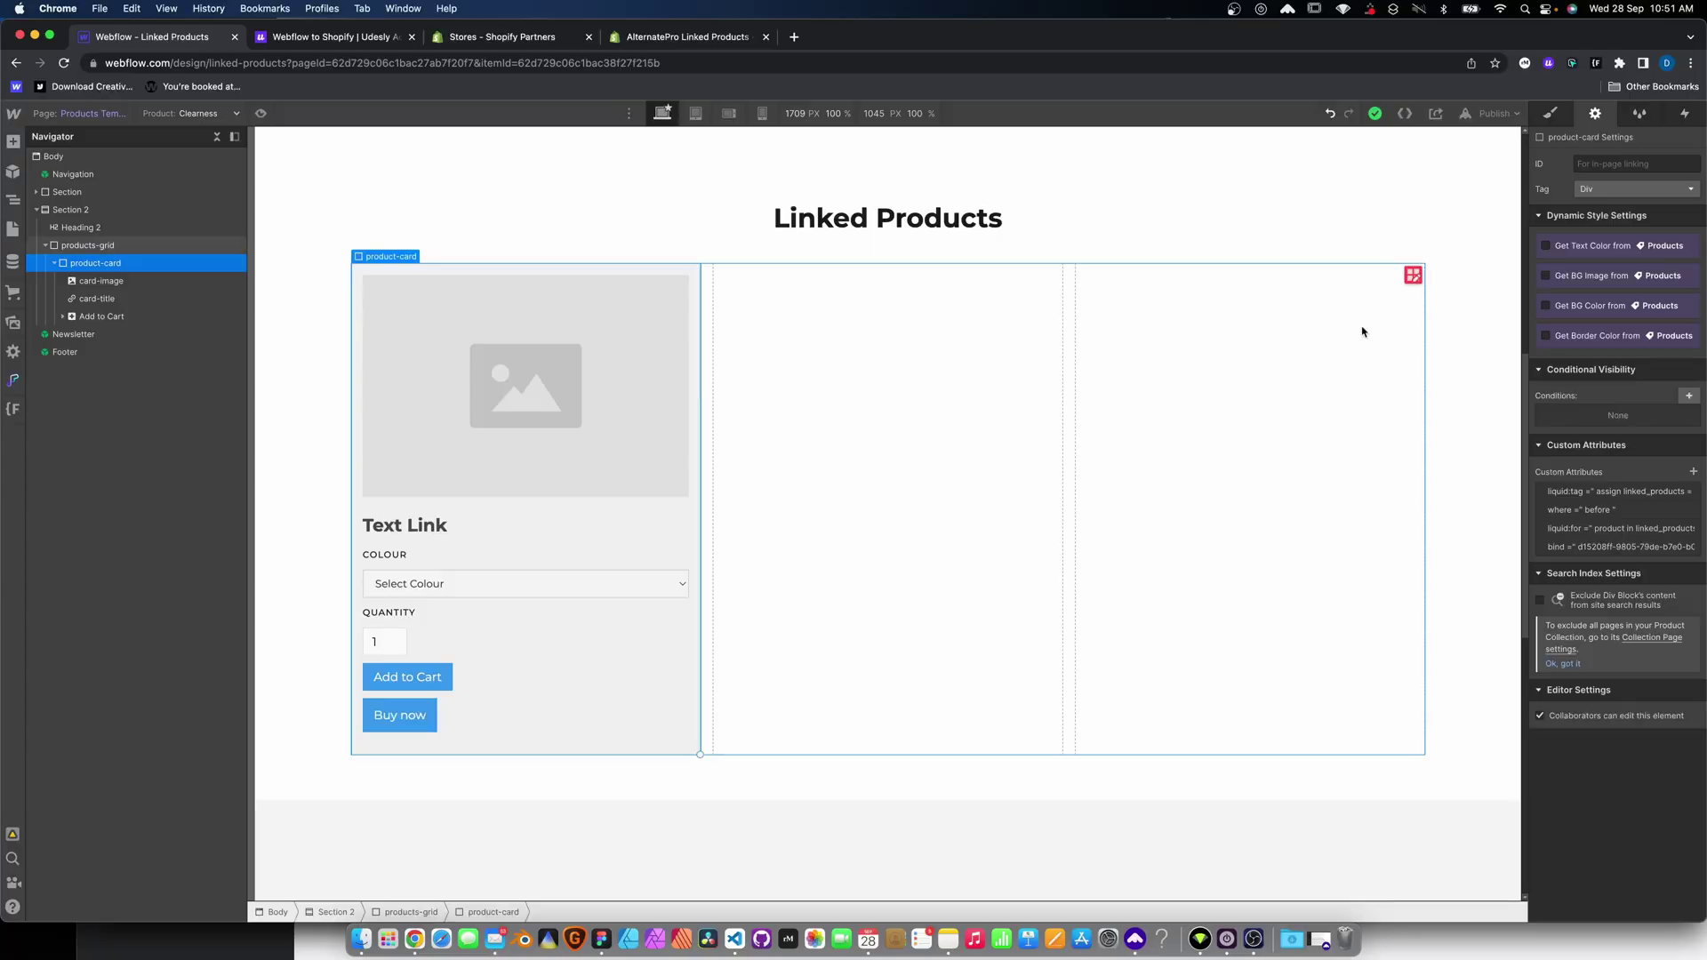
left_click(431, 584)
Insert two text blocks into the product card between the card title and the Add to Cart element.
left_click(116, 300)
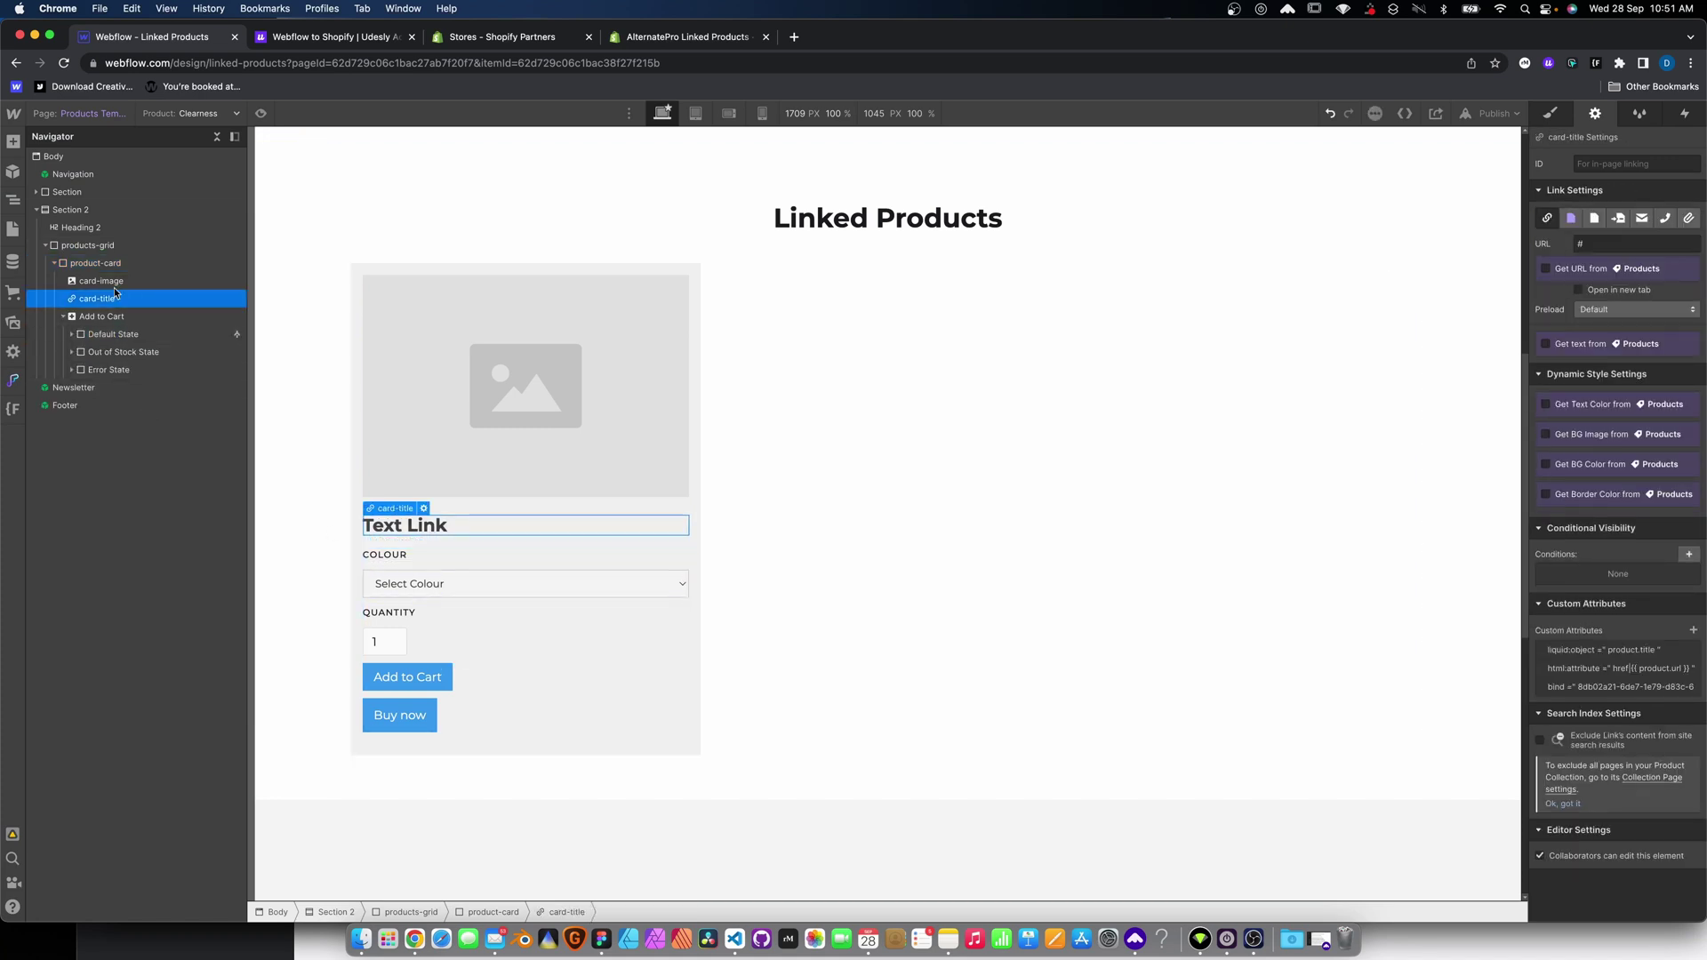
key("cmd+e")
type("text block")
key("Return")
key("cmd+e")
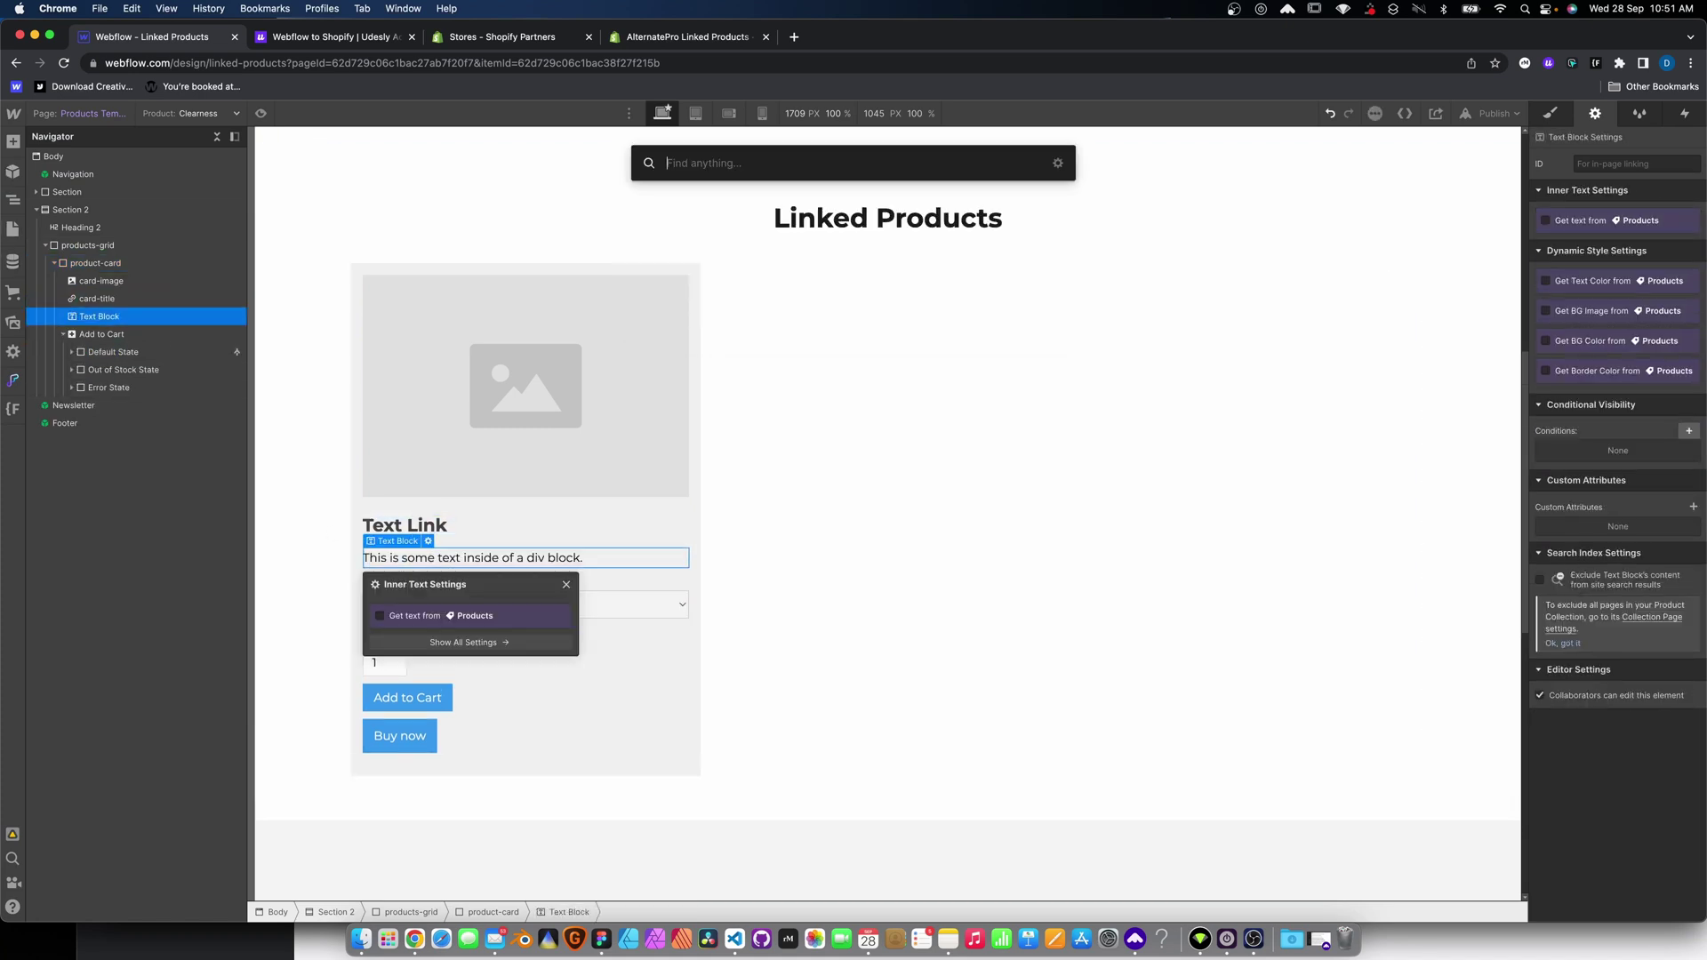
type("text block")
key("Return")
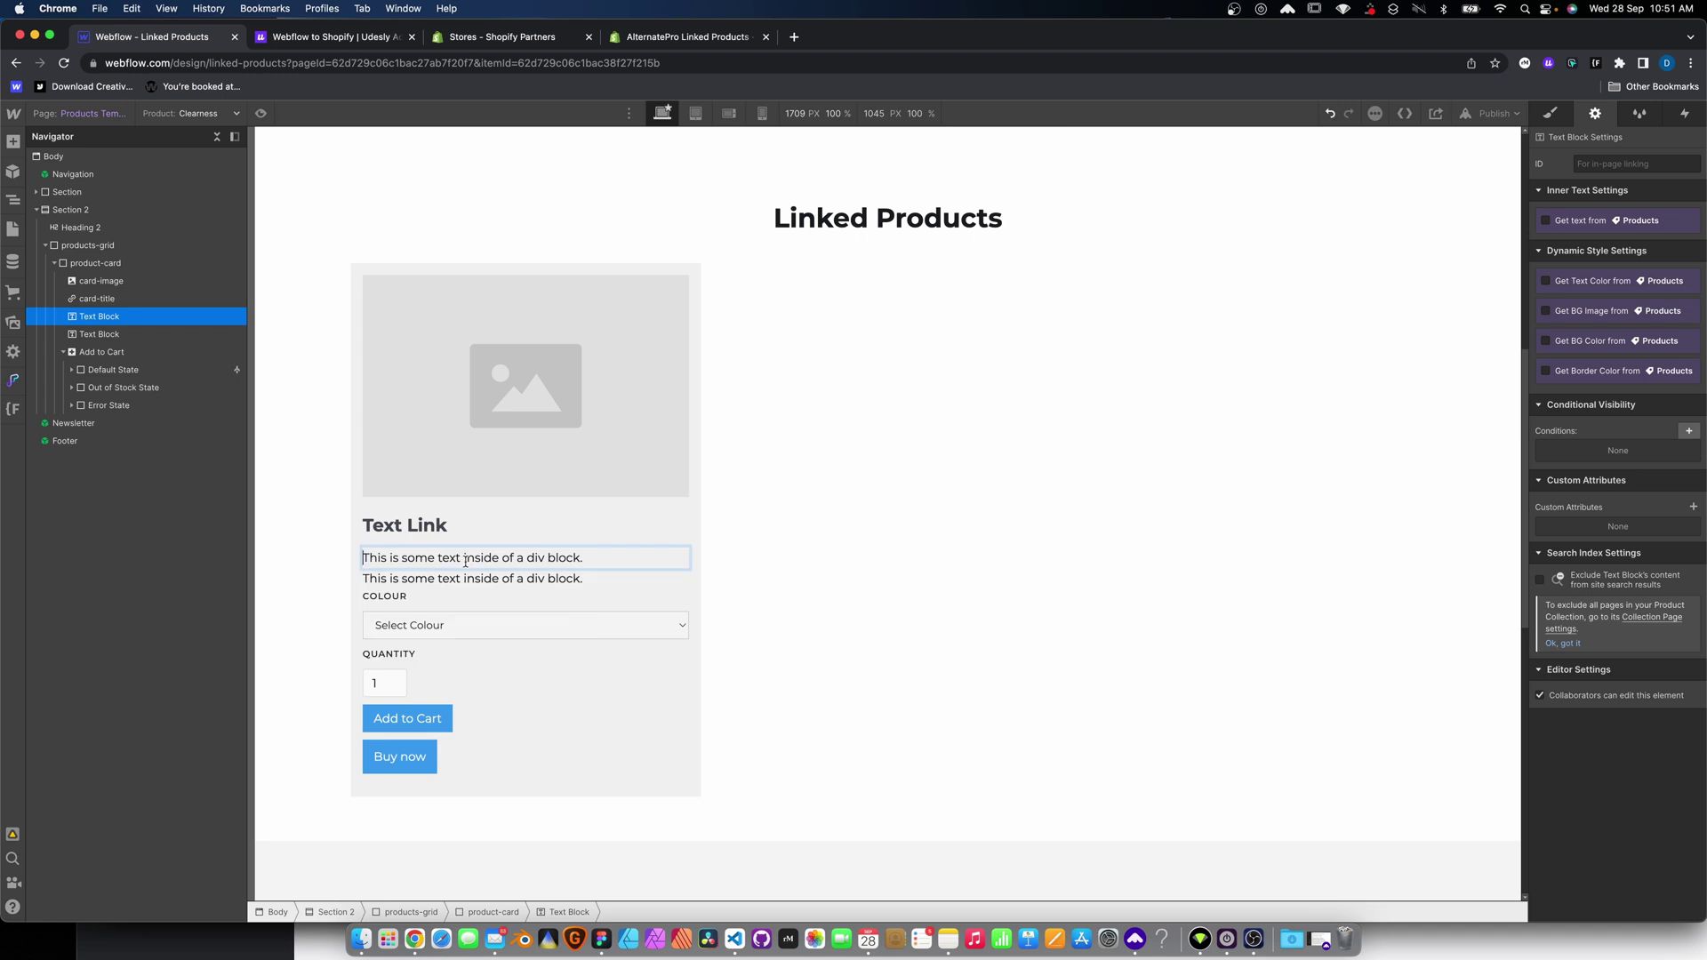
Set the placeholder text of the first new text block to "$1234" and the second to "sku".
double_click(533, 564)
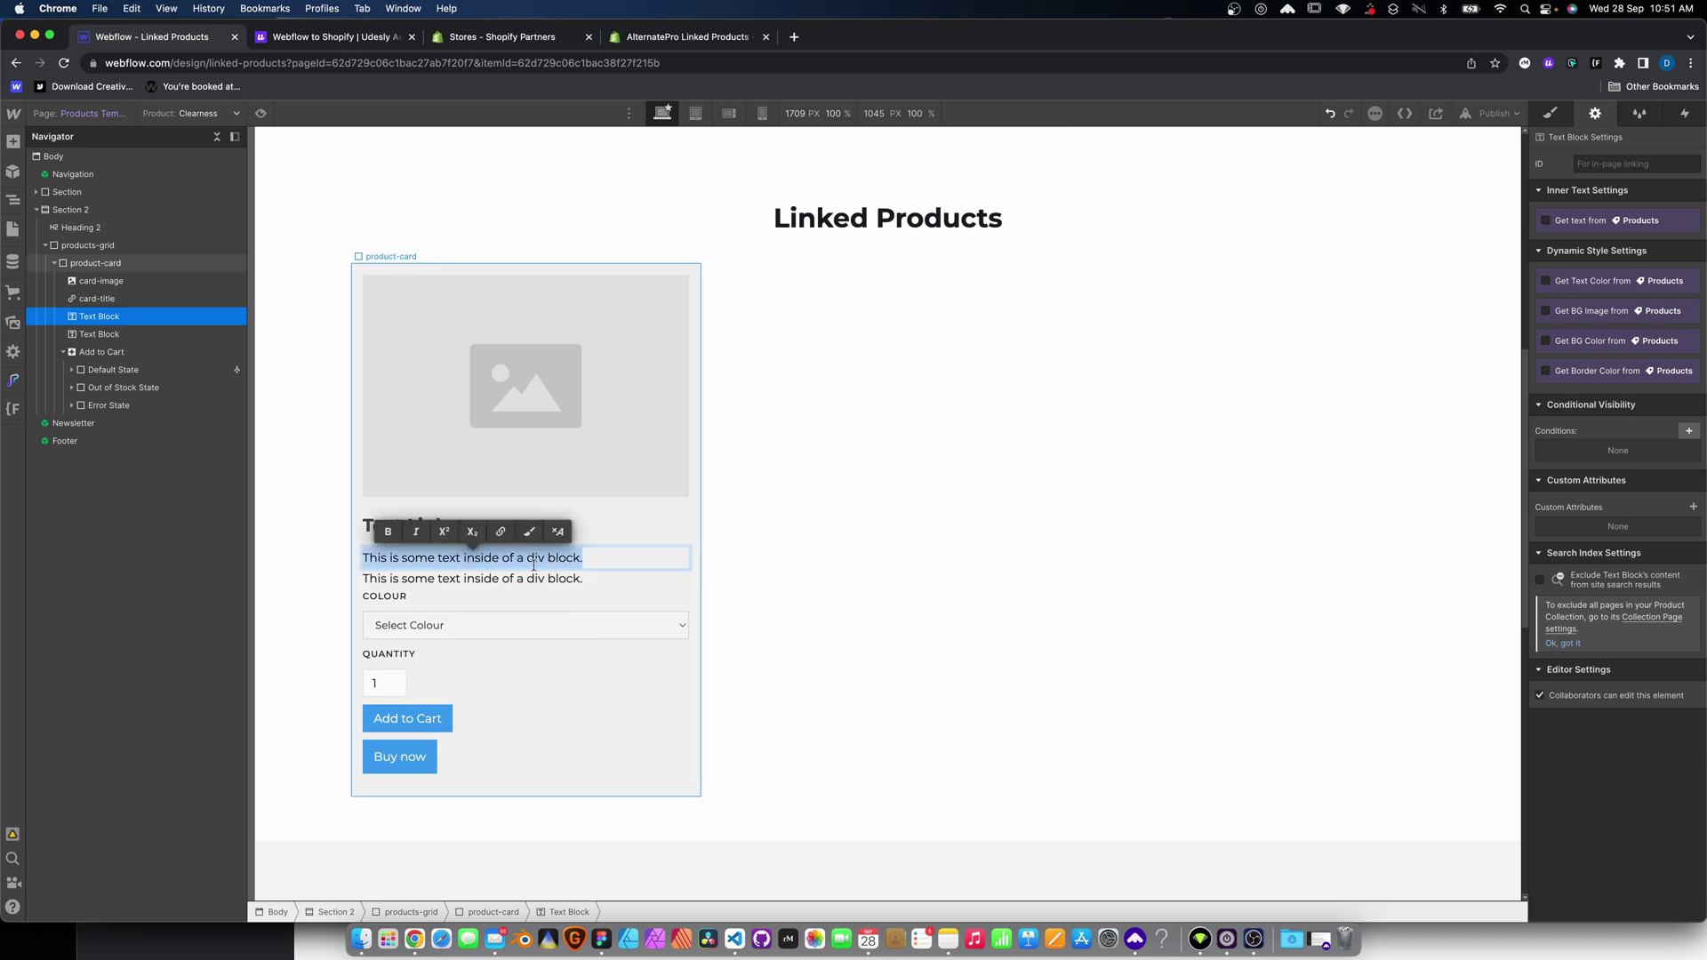
type("$1234")
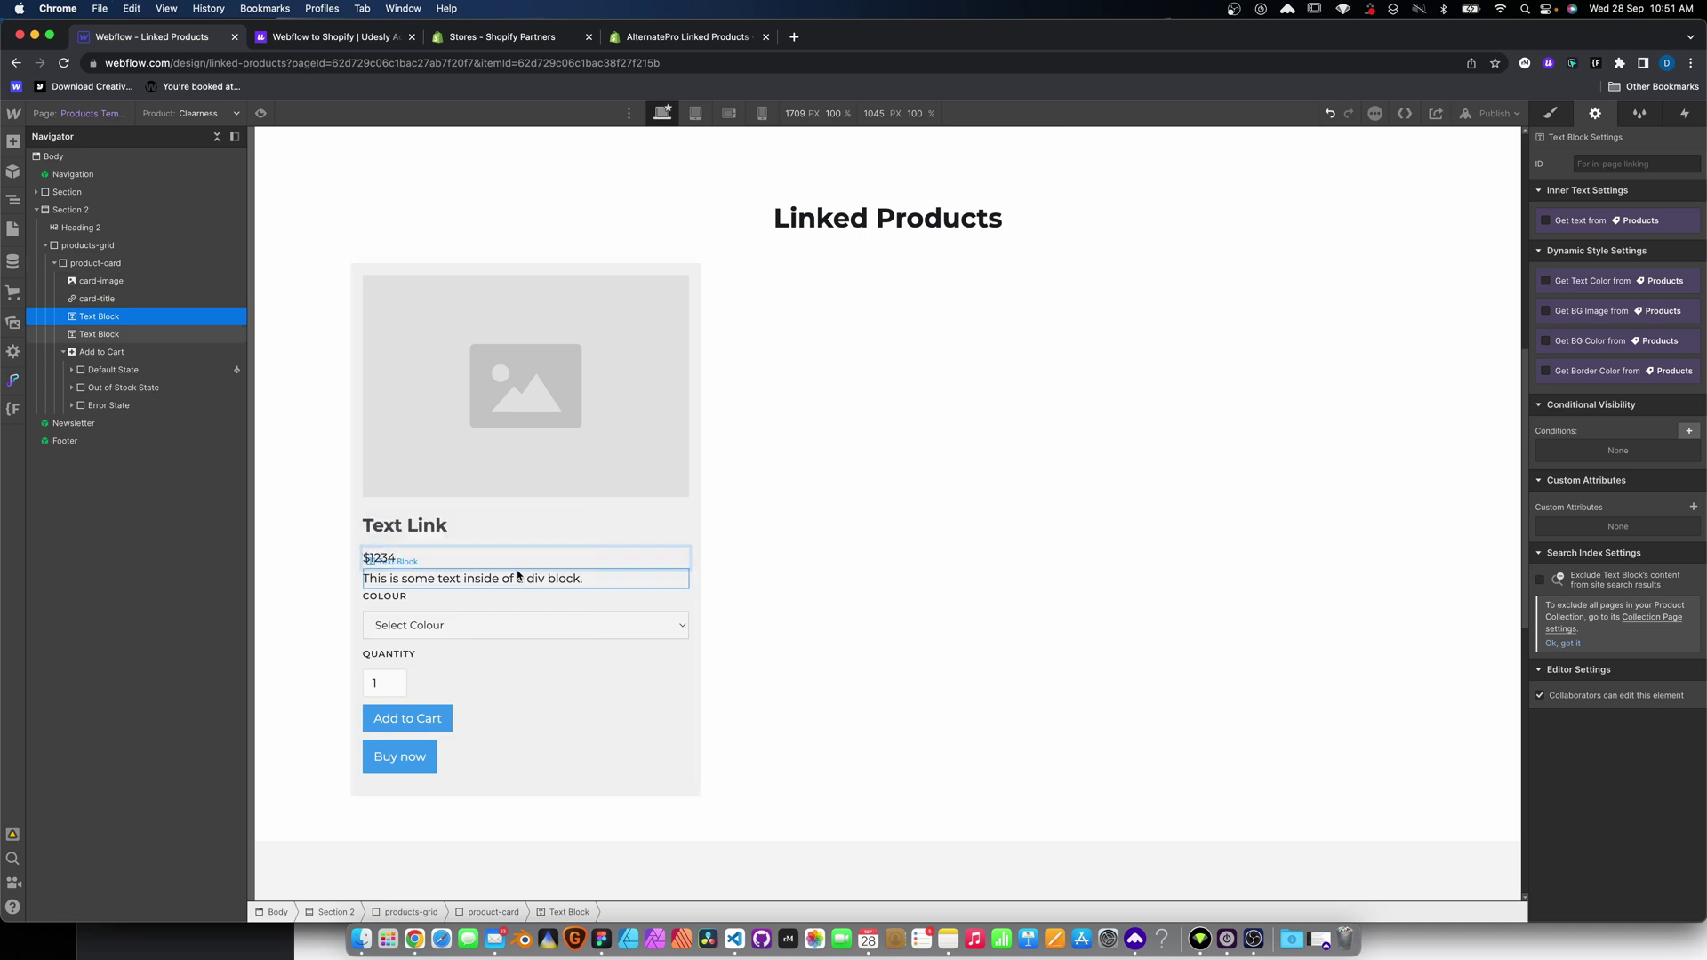
double_click(524, 578)
type("sku")
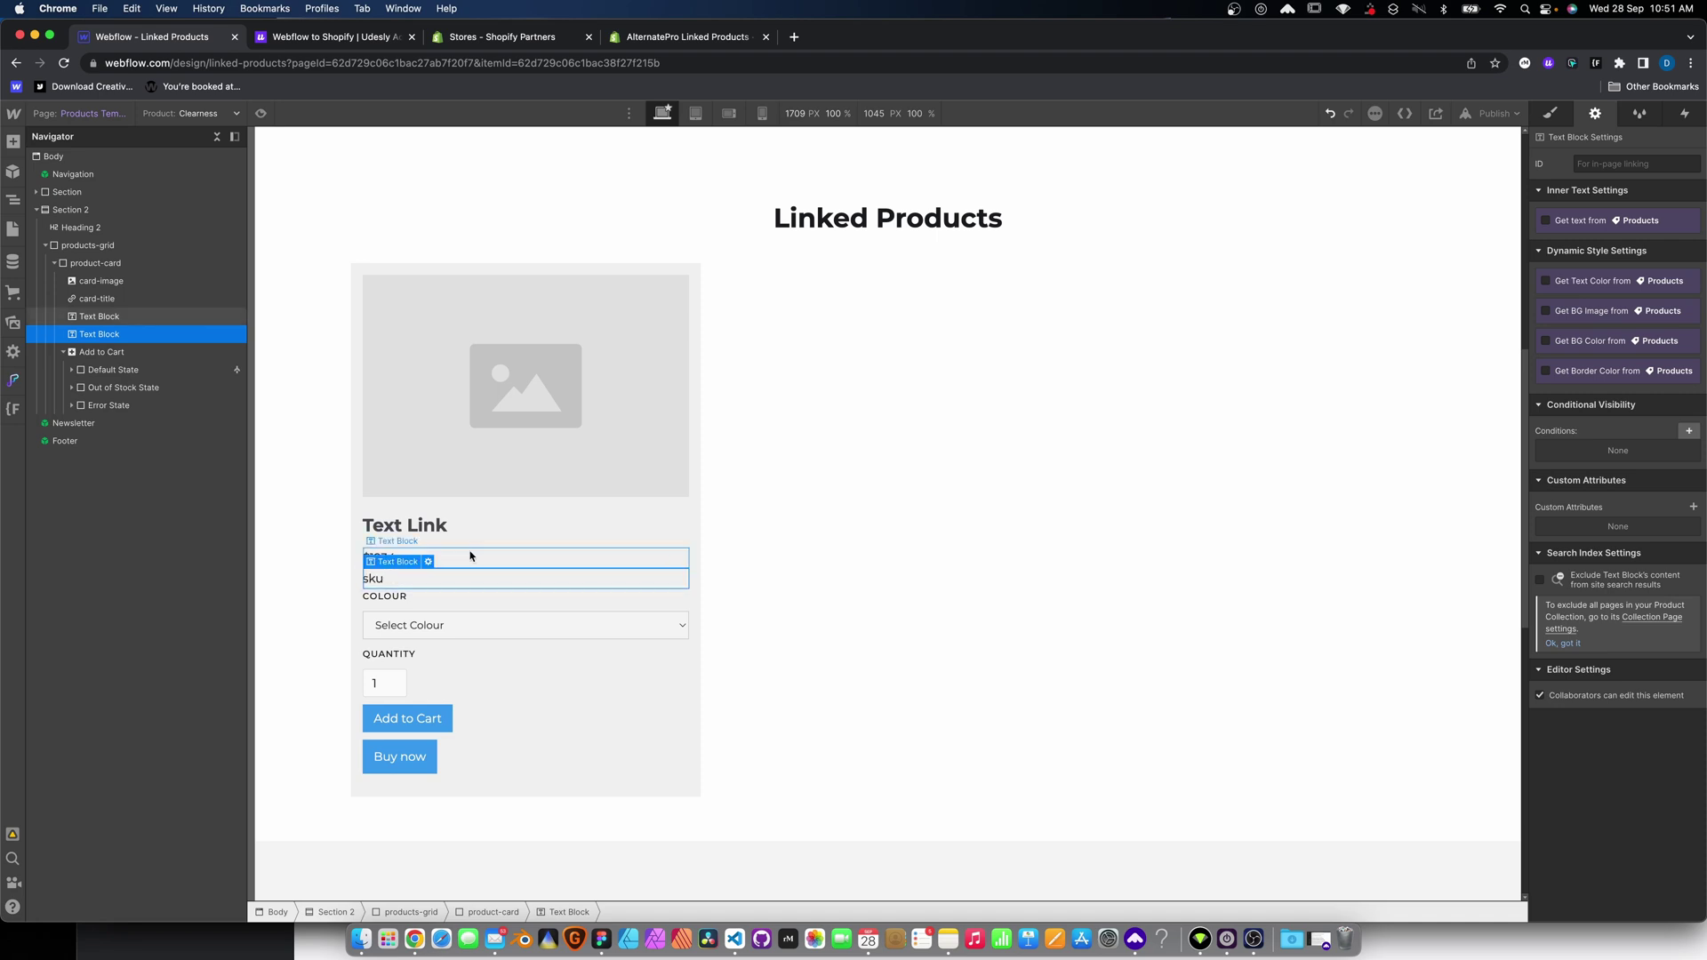
Give the $1234 text block a custom attribute named liquid:object with the value "product.price | money".
left_click(470, 557)
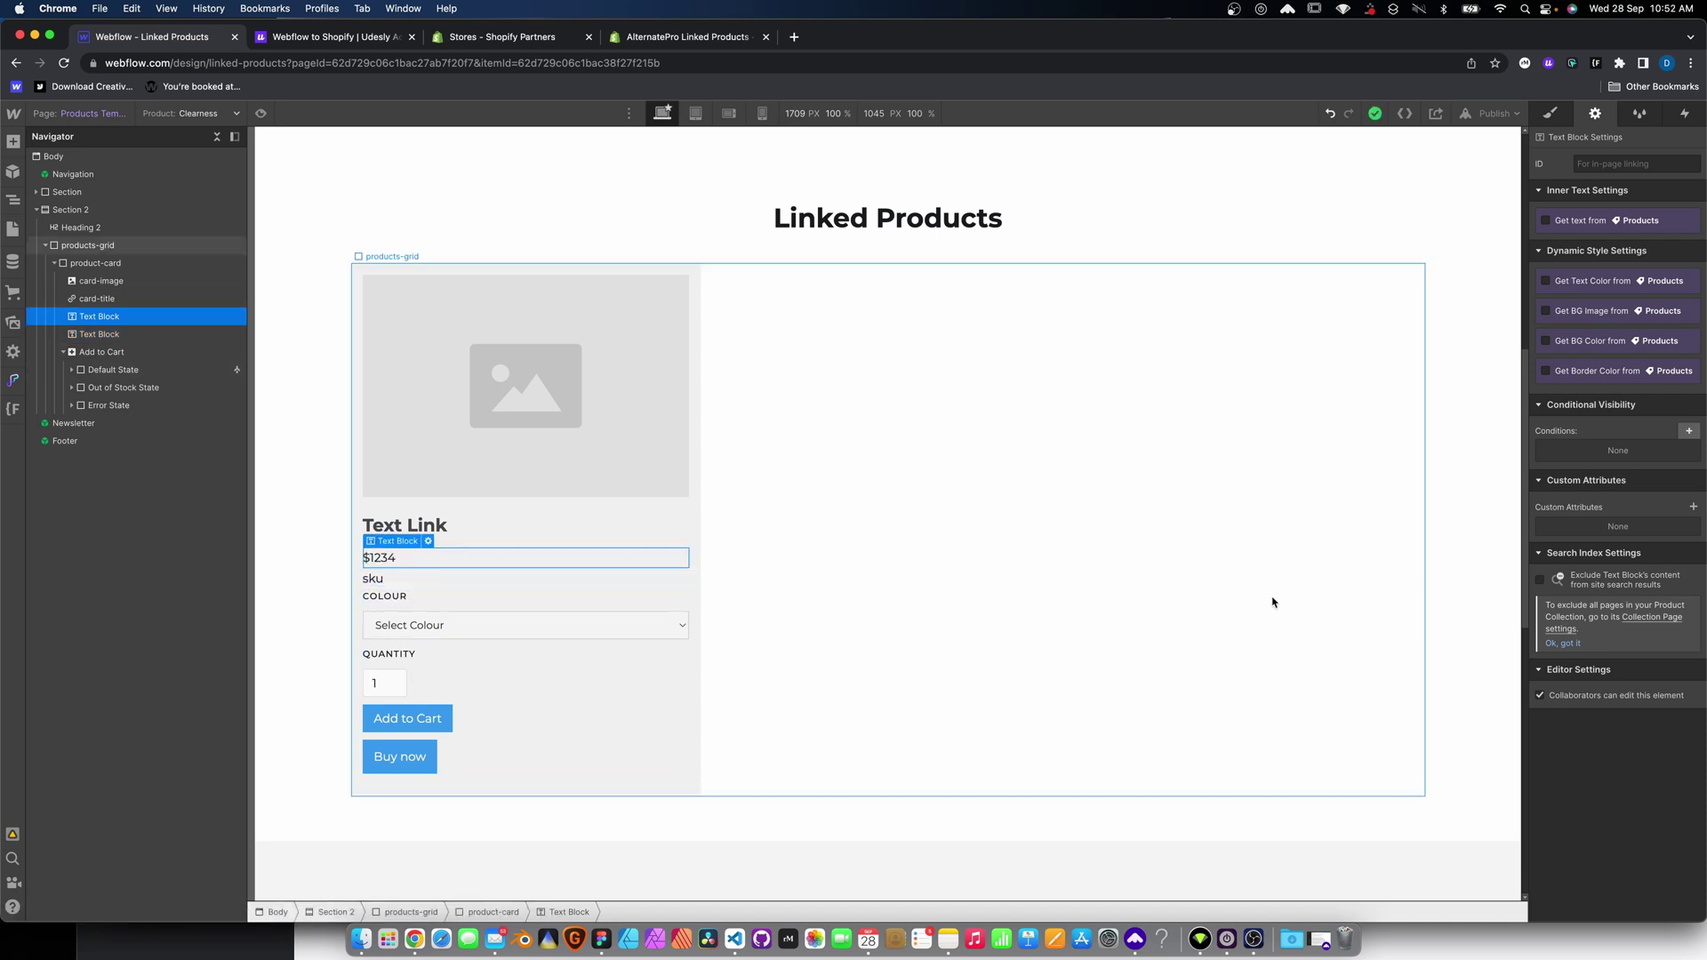
left_click(494, 577)
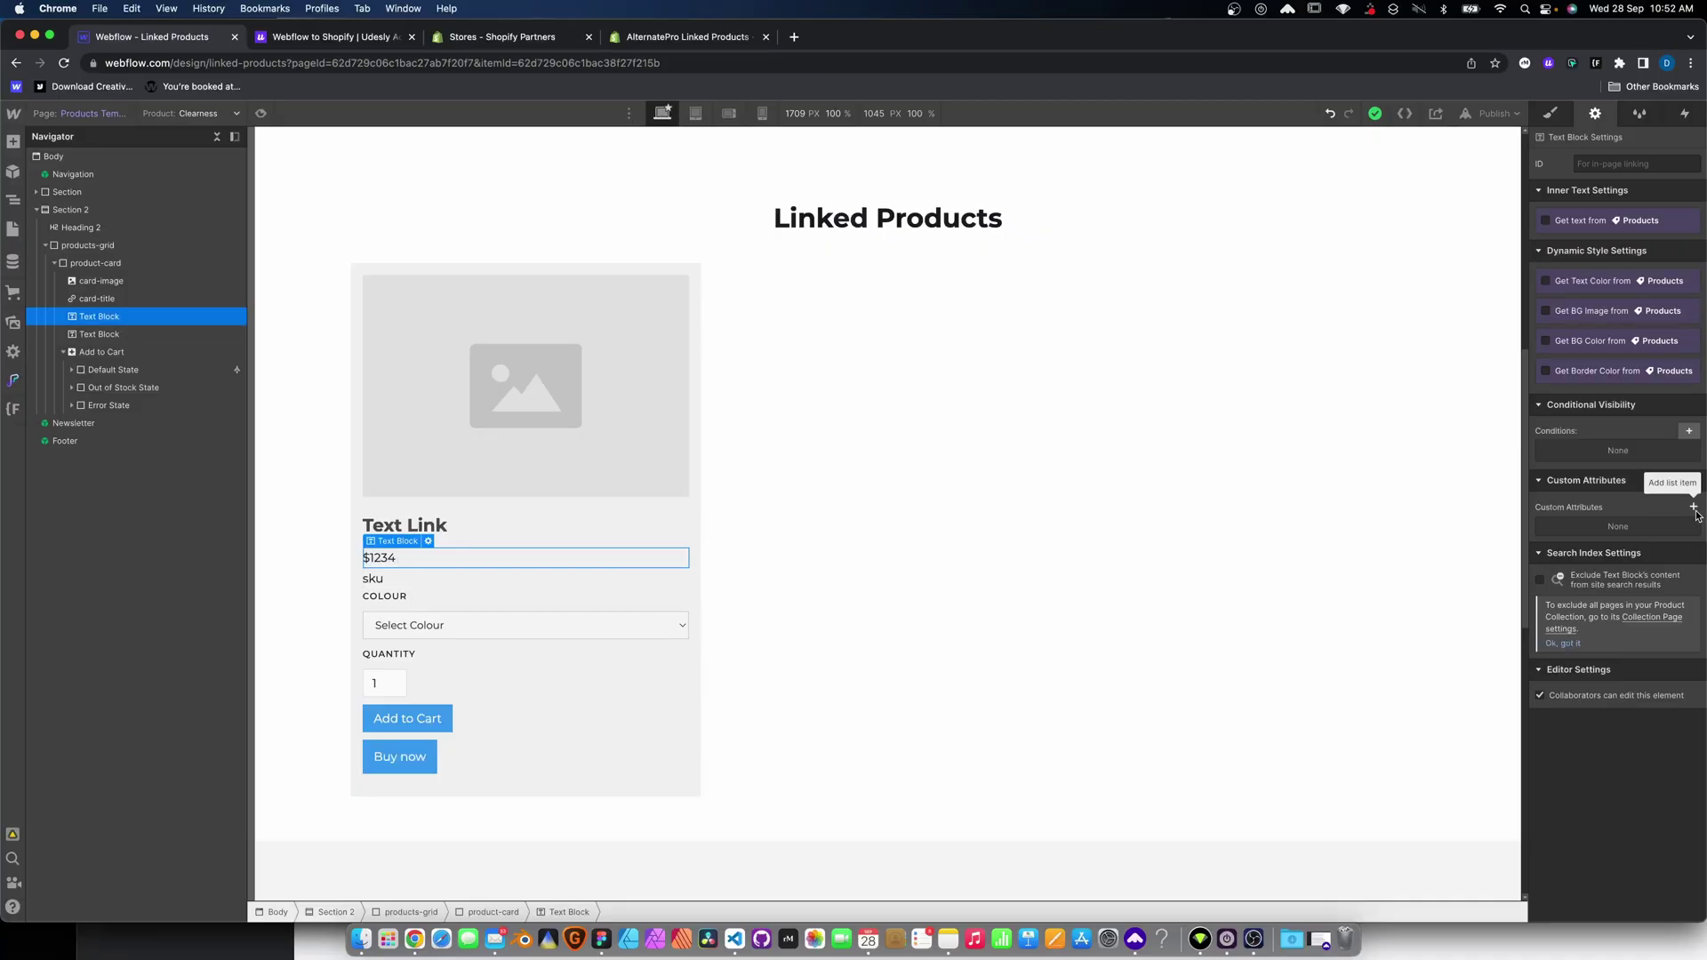
left_click(1694, 507)
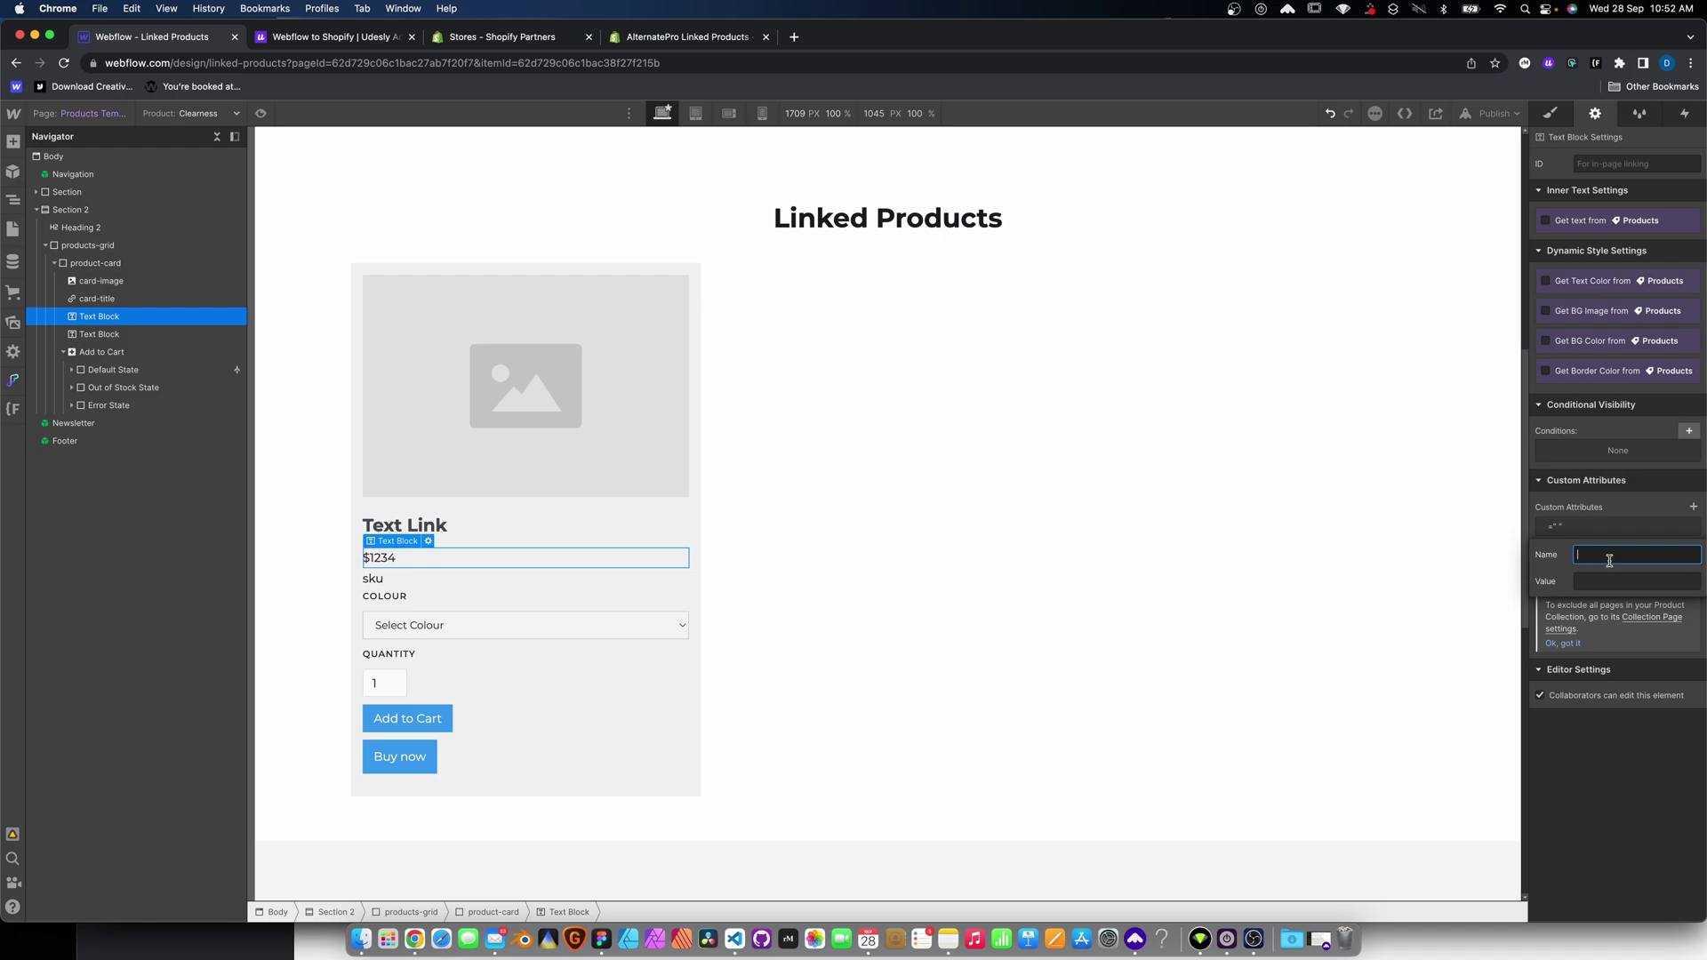
type("liquid:object")
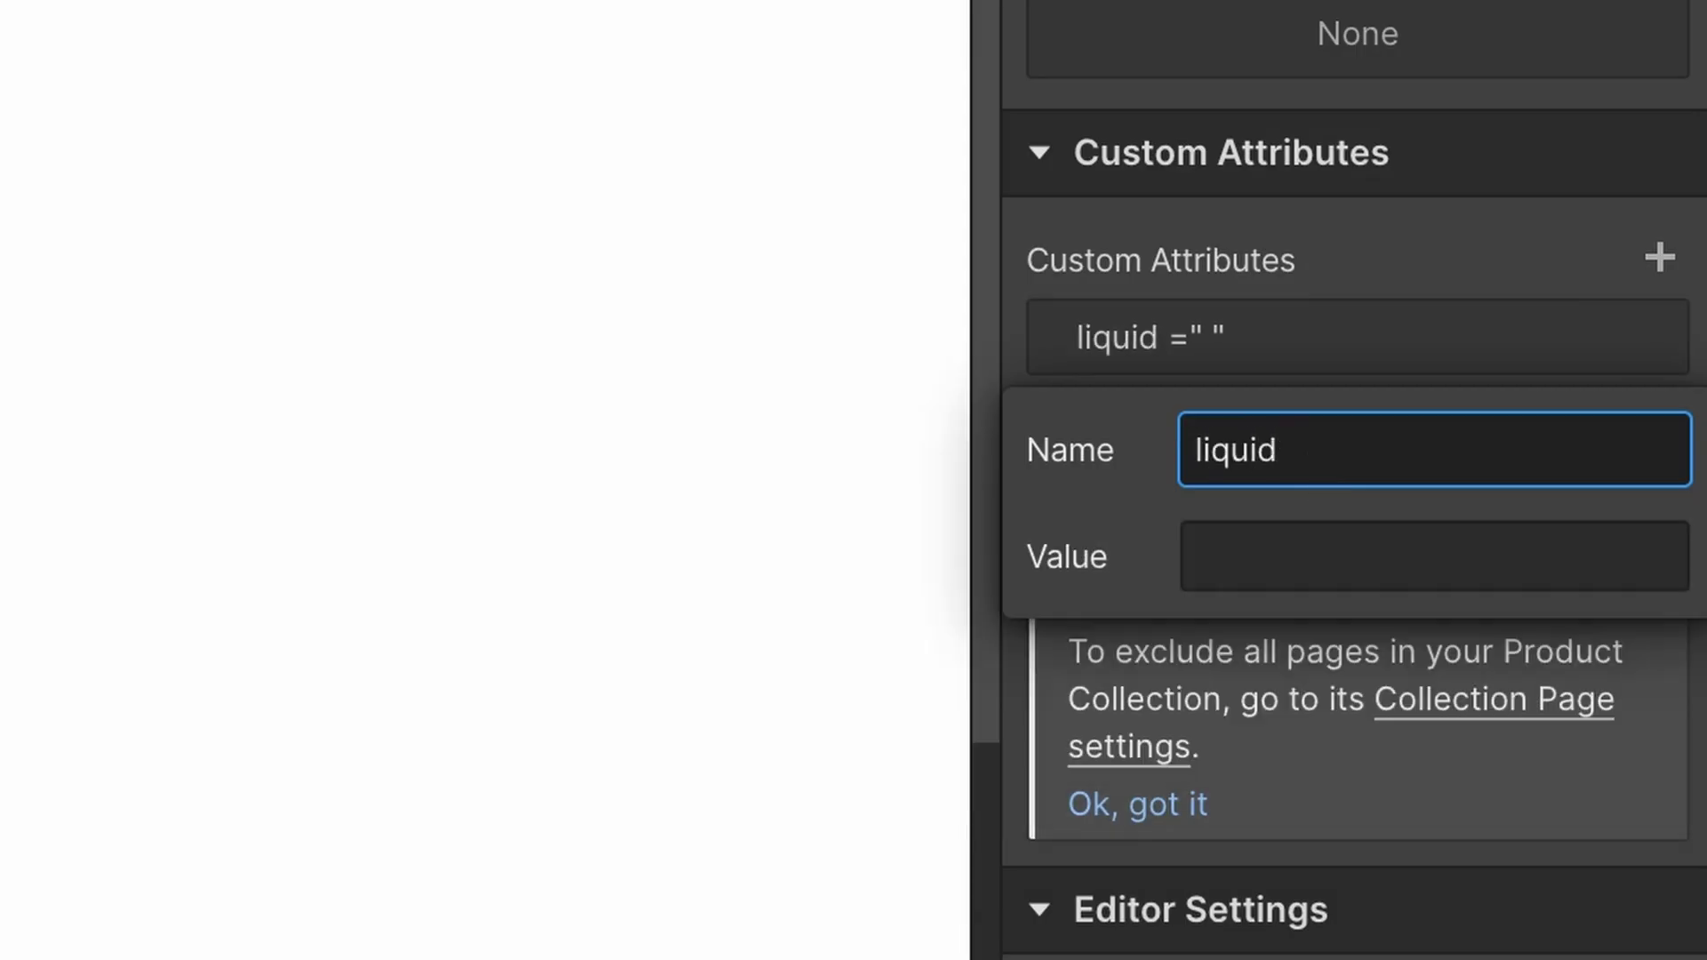
left_click(1434, 556)
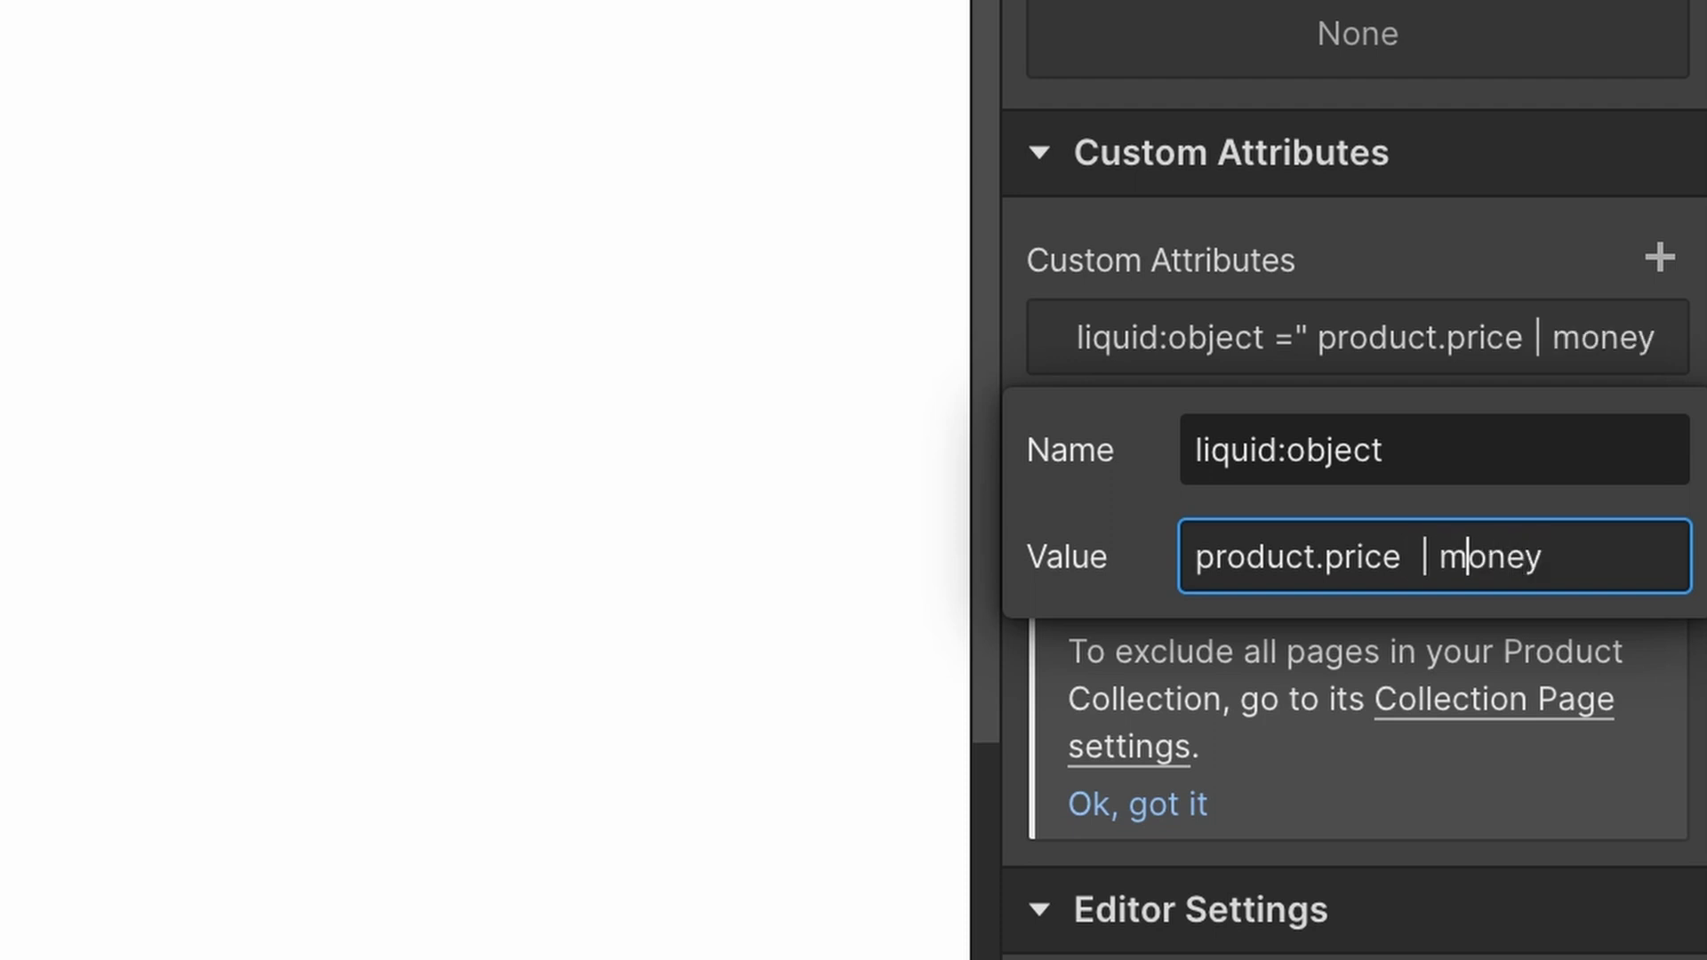
key("BackSpace")
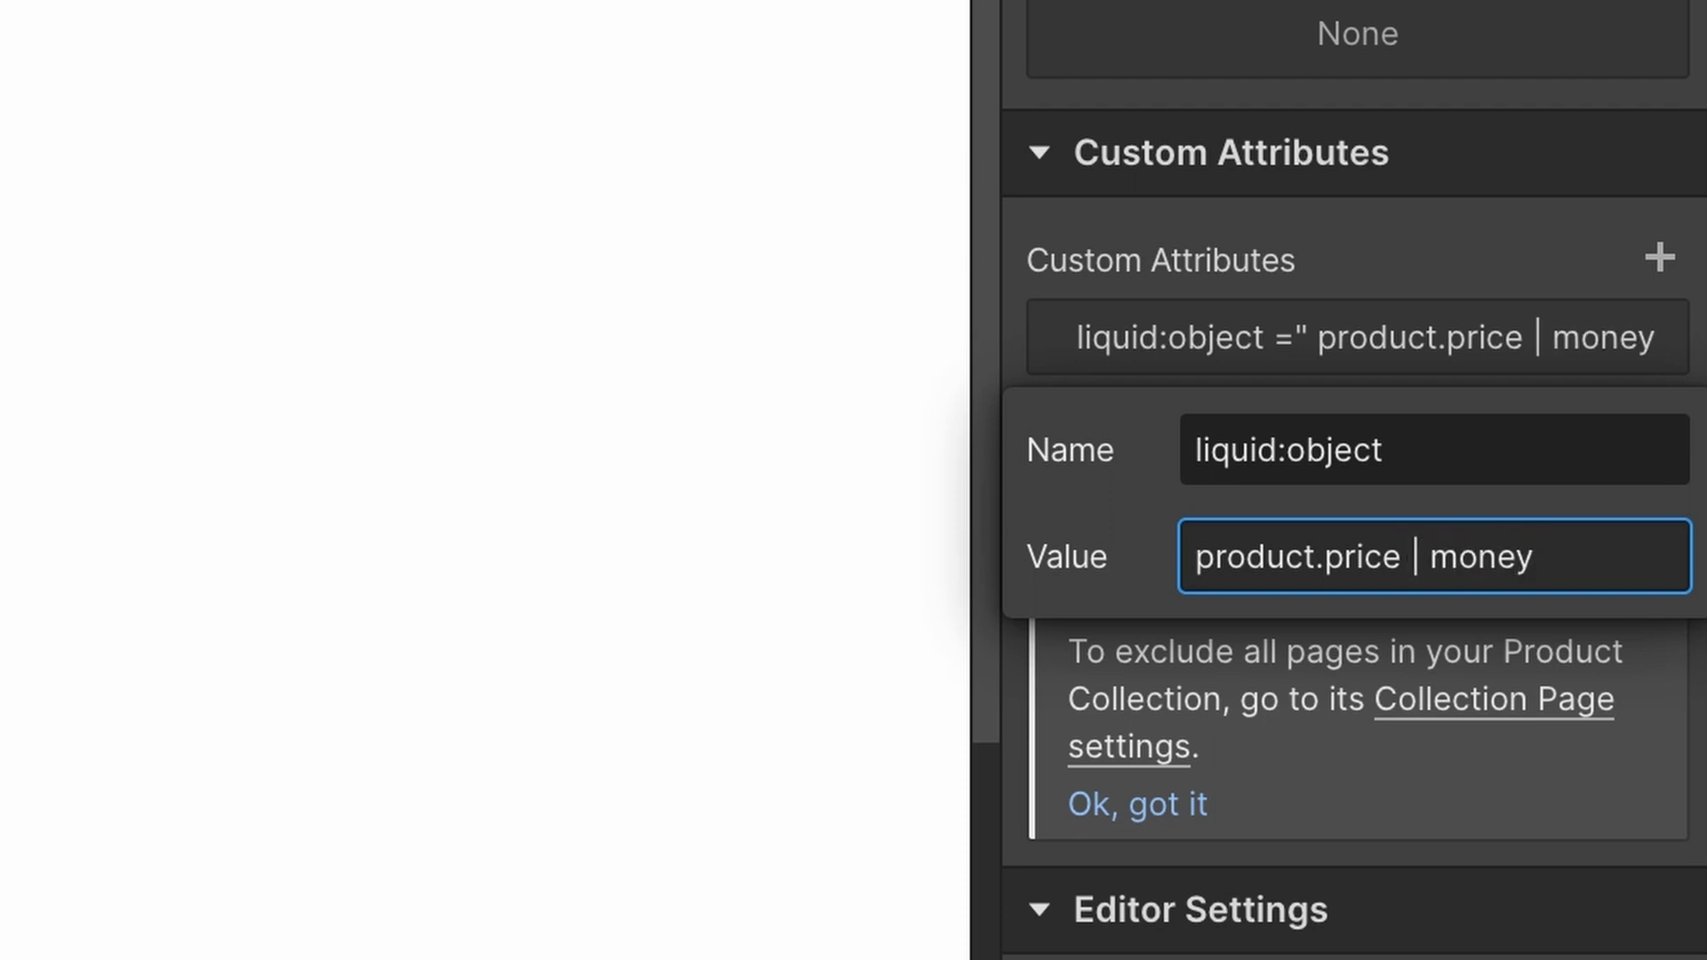
left_click(1373, 450)
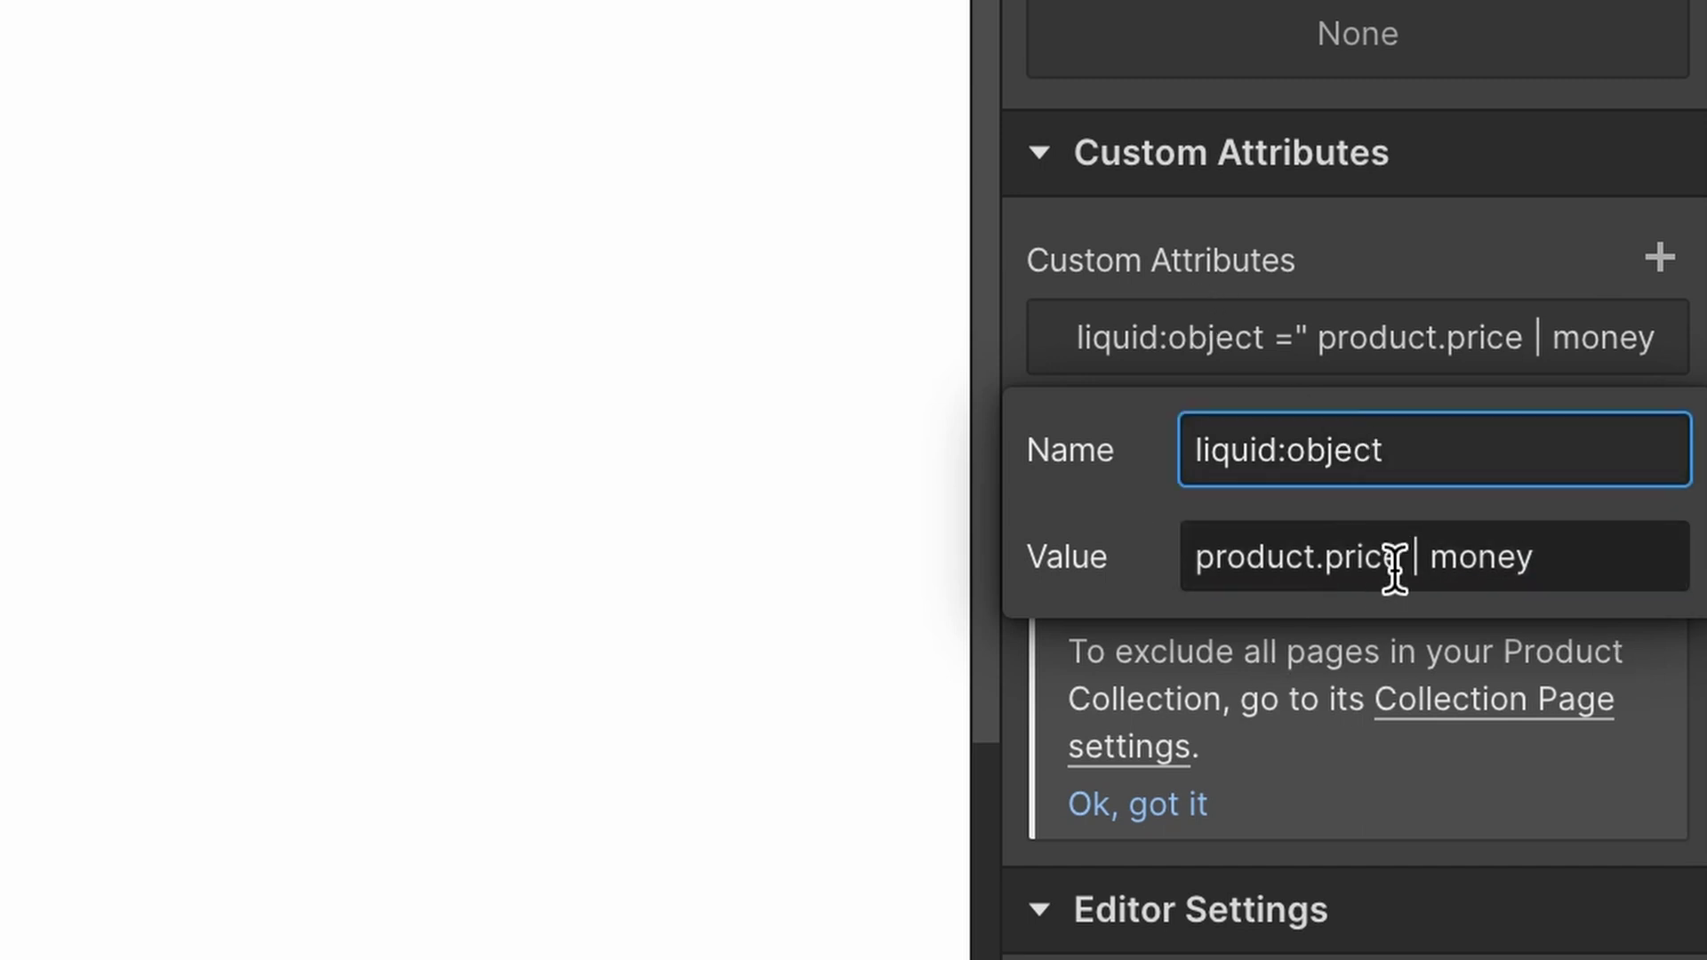
left_click(1403, 257)
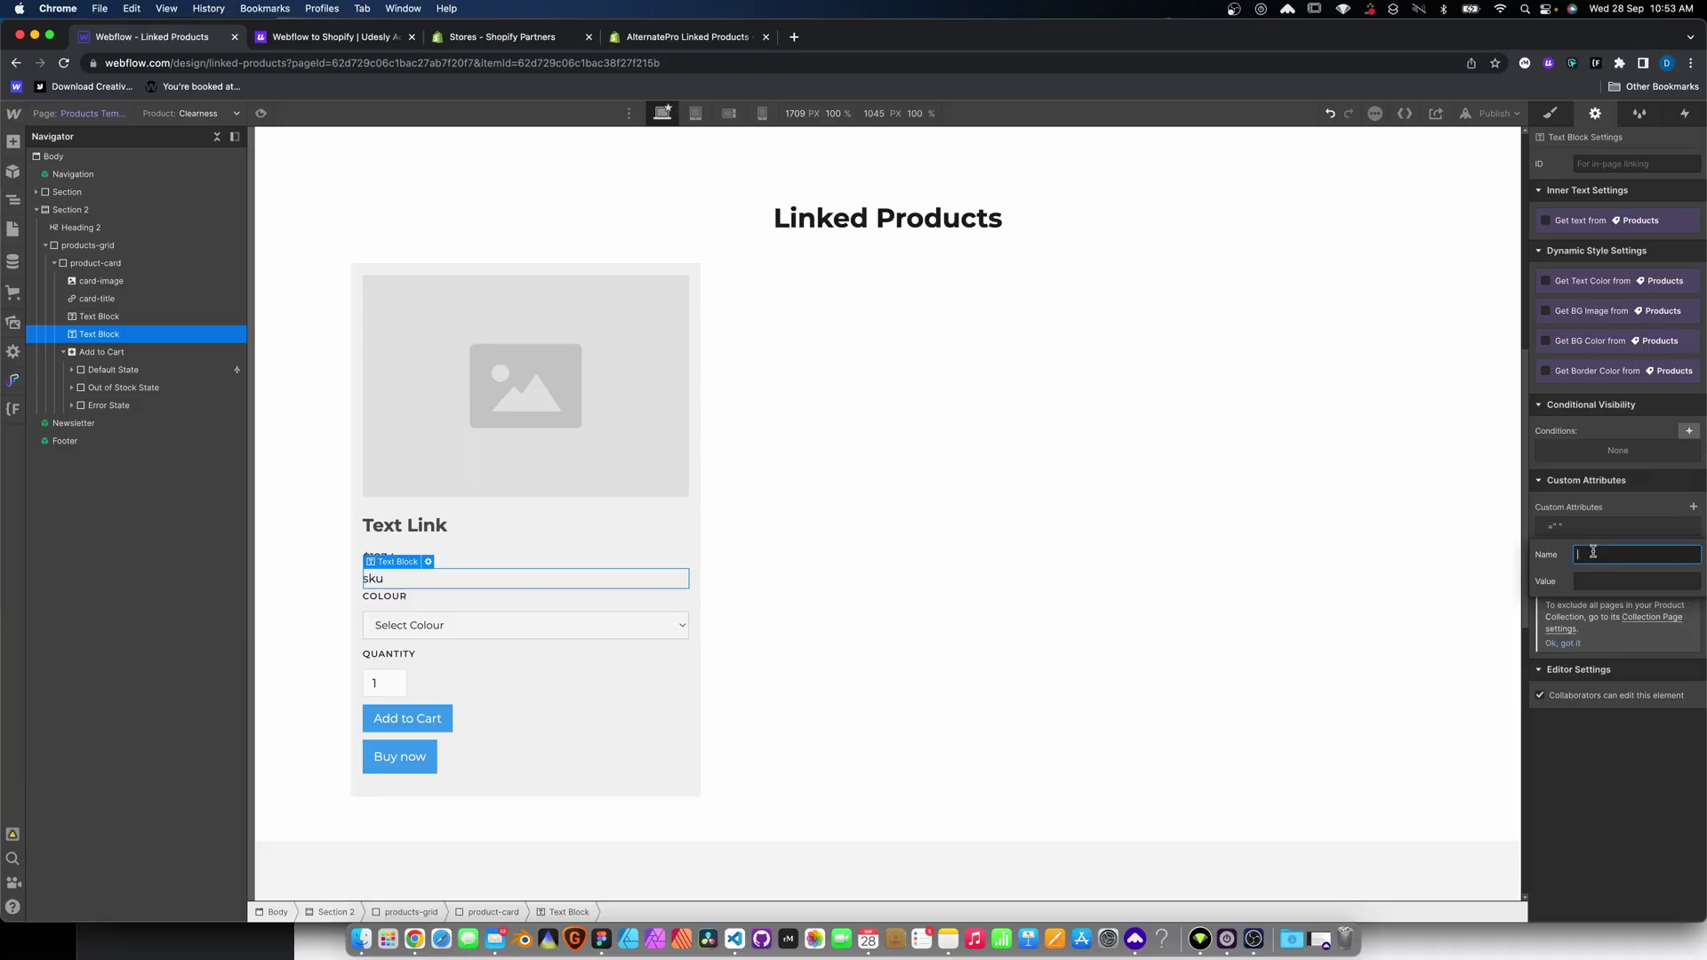
Give the sku text block a liquid:object custom attribute with the value "product.selected_or_first_available_variant.sku".
type("liquid:object")
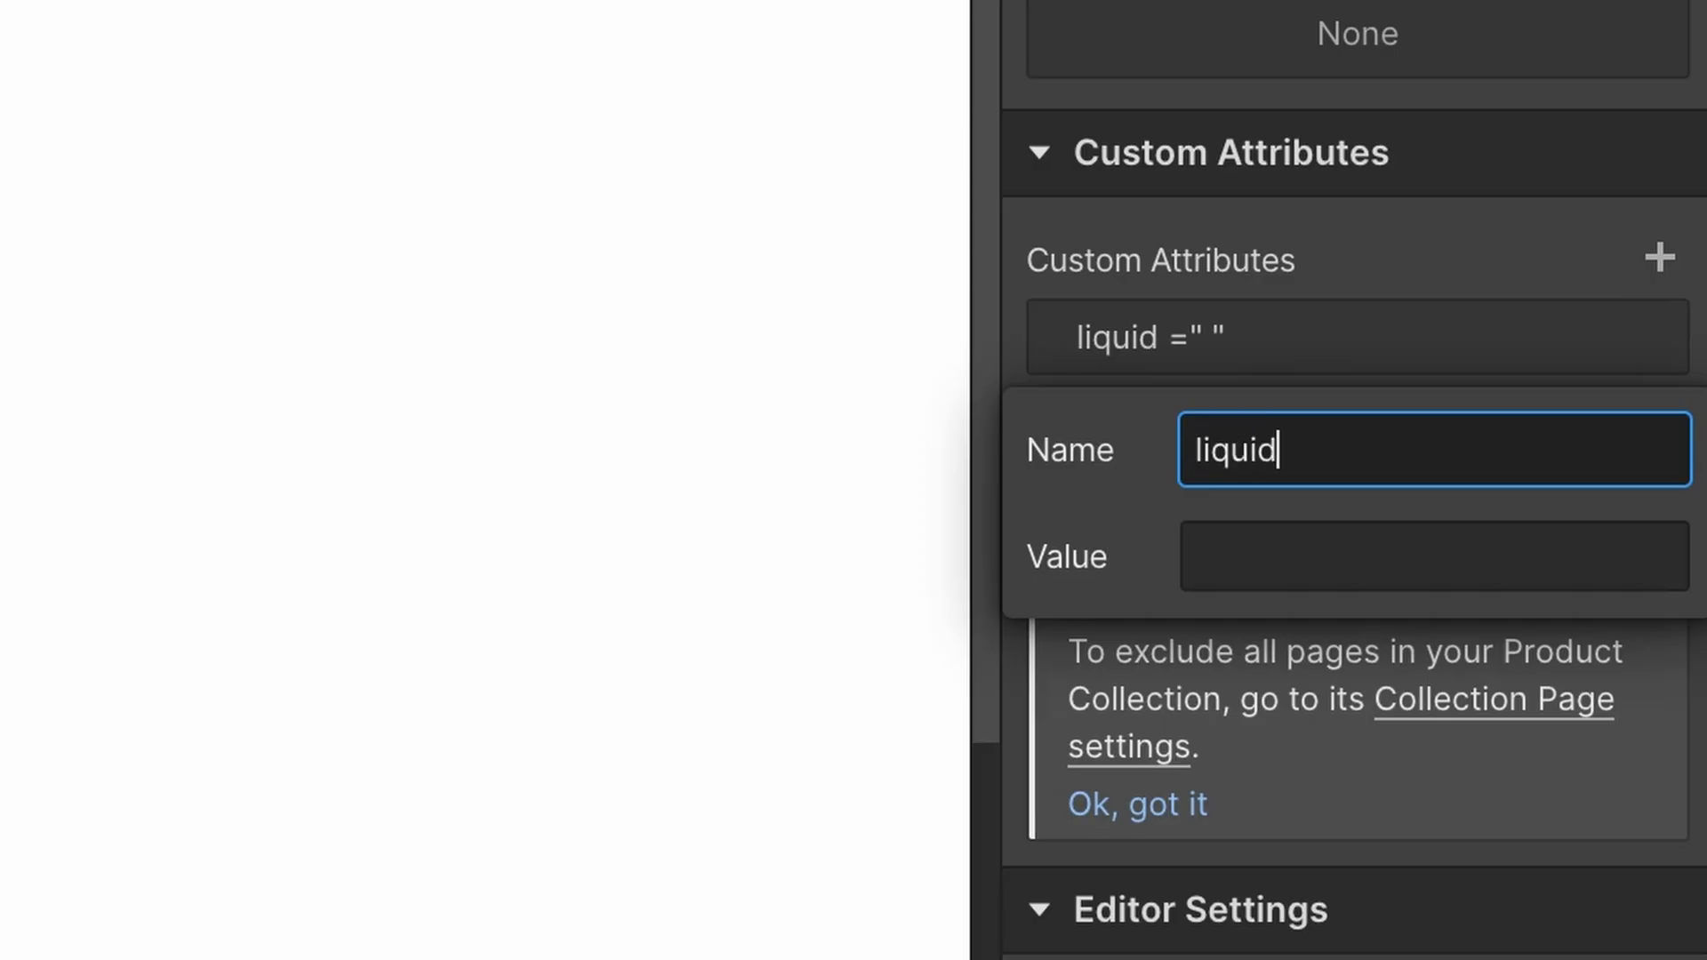
left_click(1196, 556)
type("product.selected_or_first_available_variant.sku")
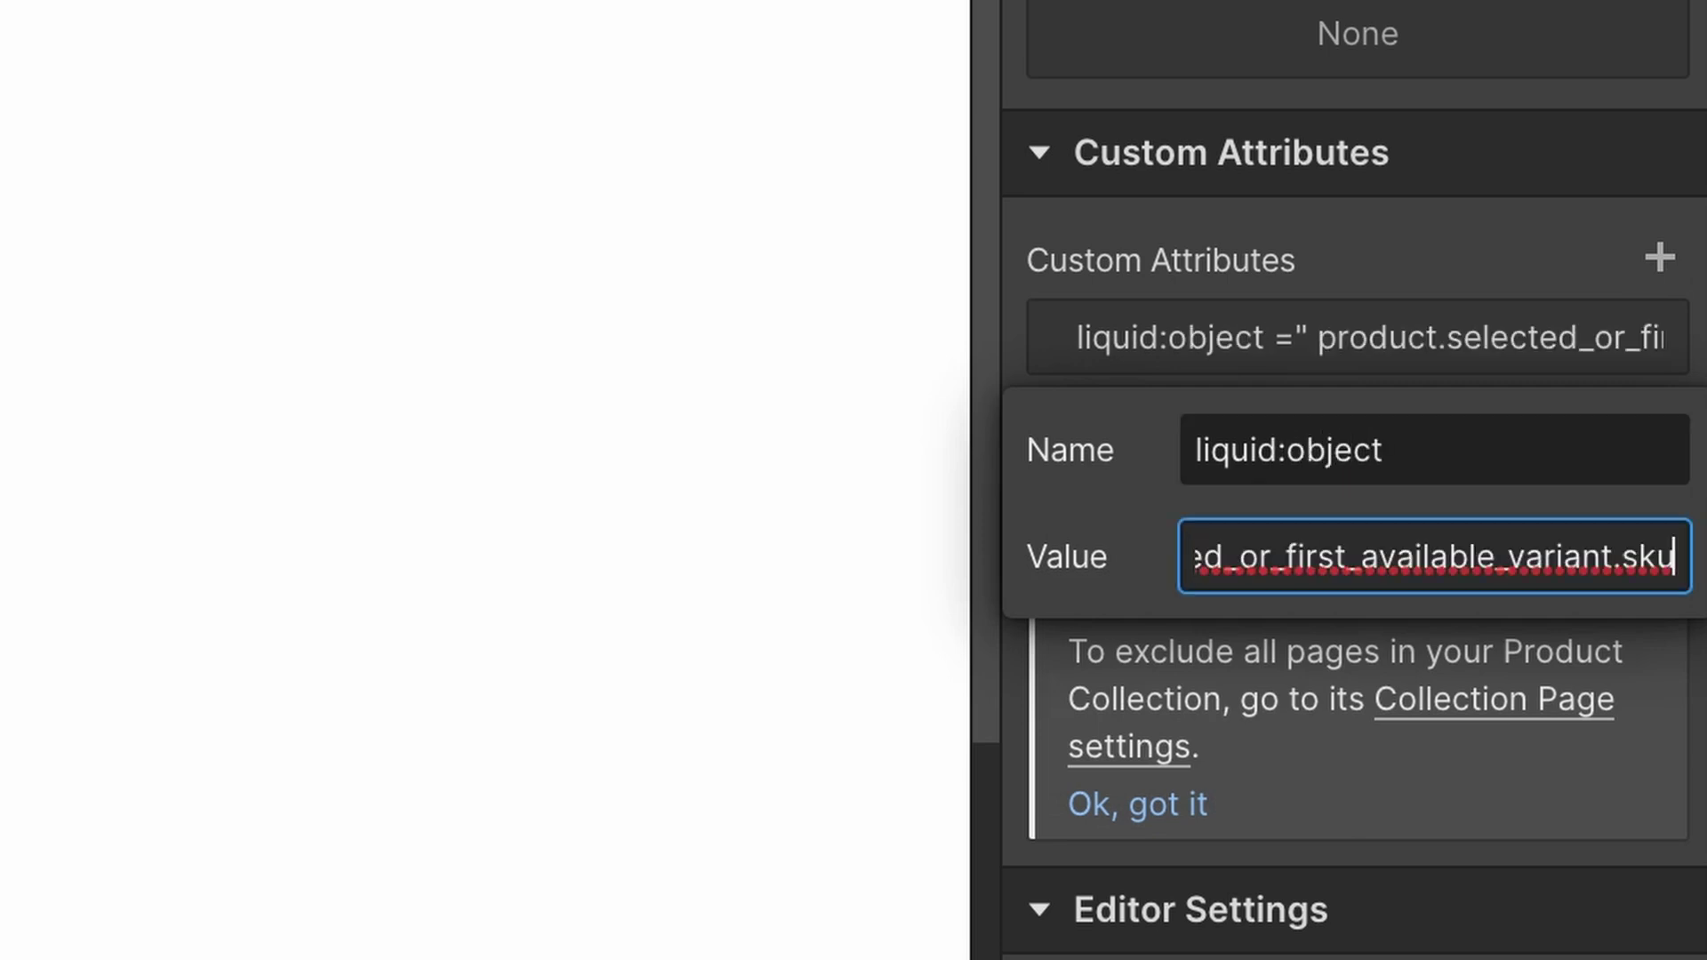
left_click(1402, 564)
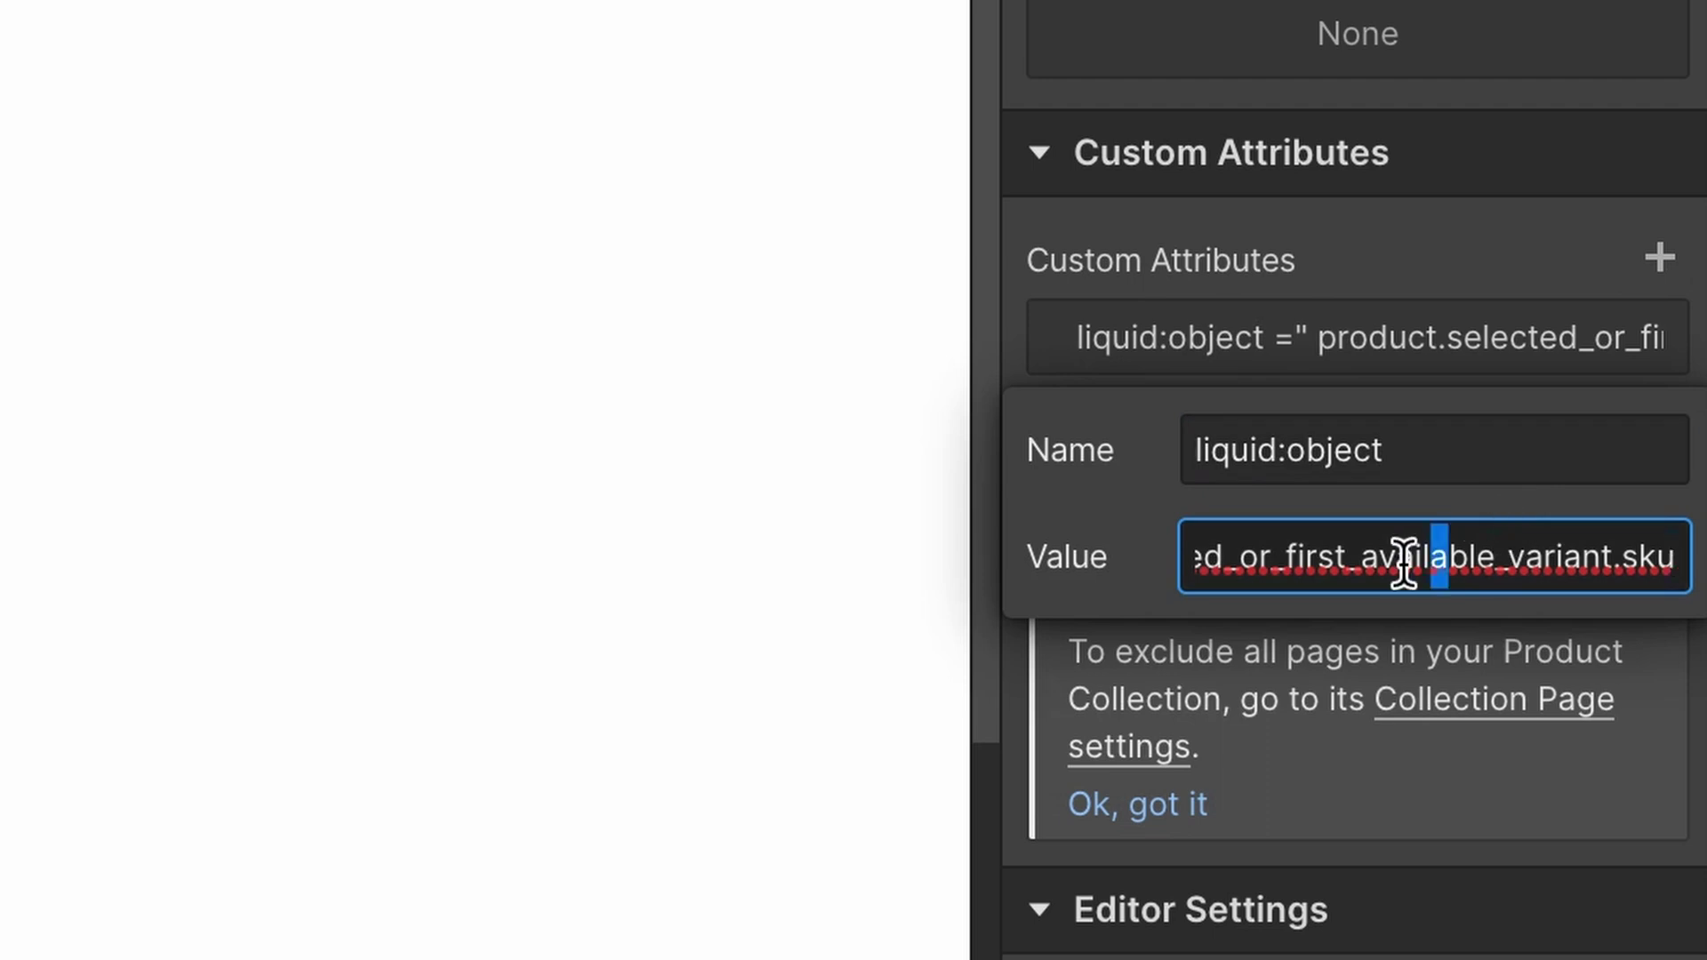
key("Home")
left_click_drag(1339, 566, 1665, 572)
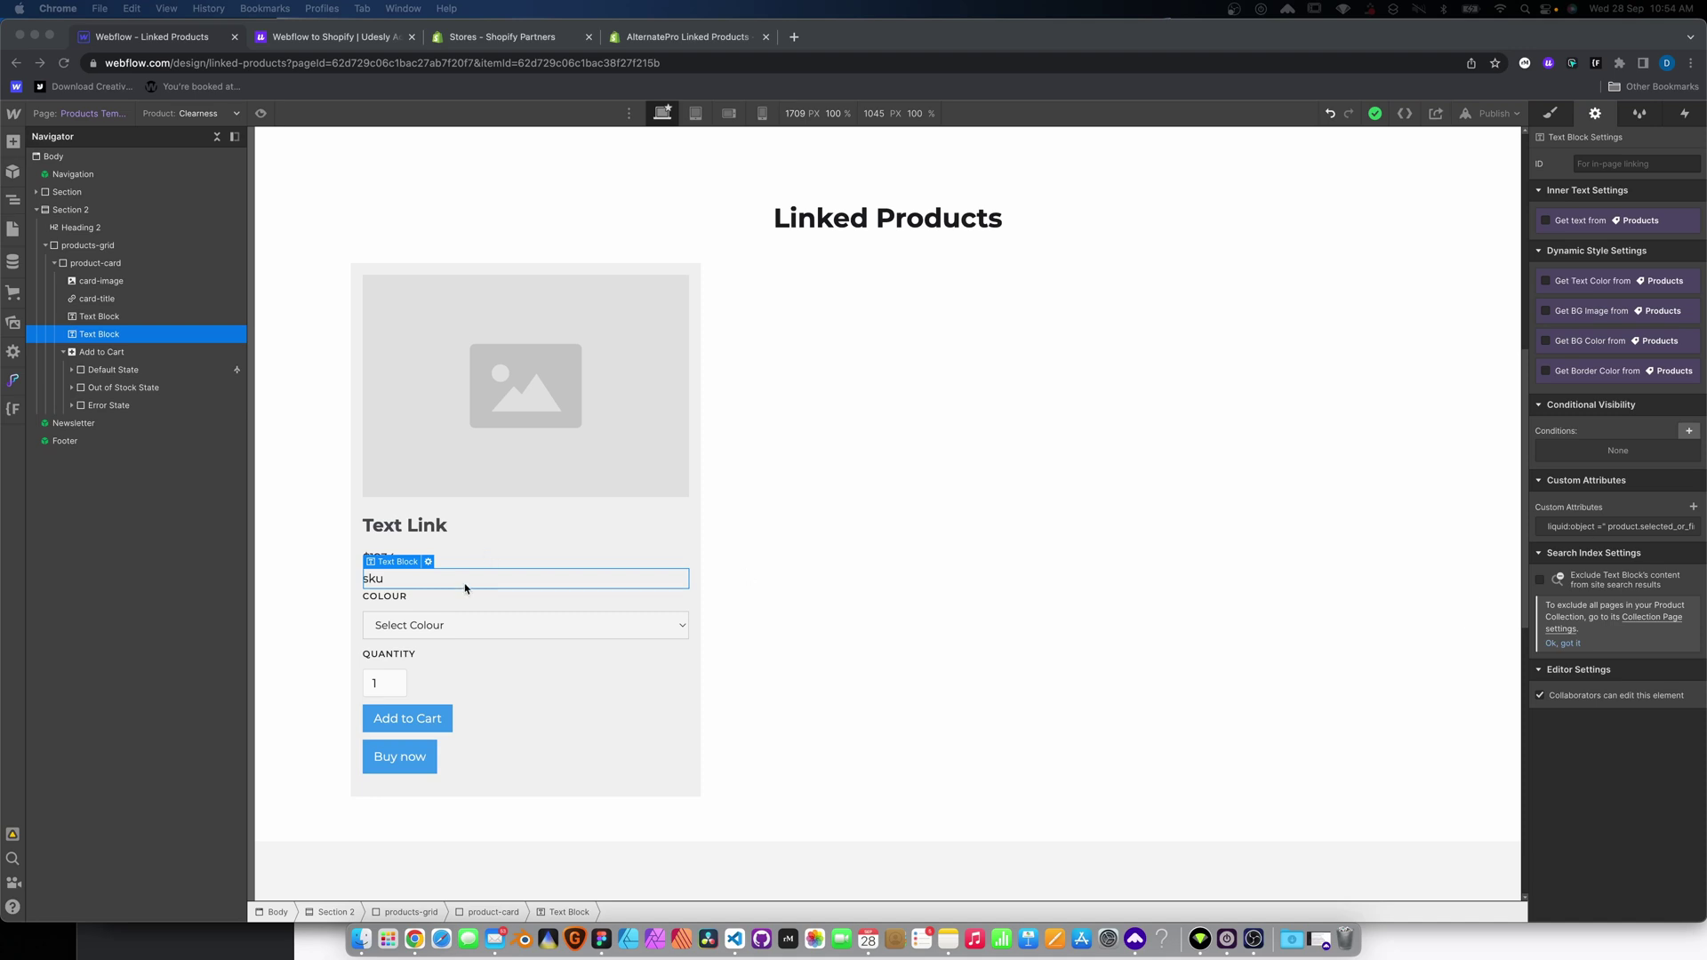
Add a second custom attribute to the $1234 text block, named data-commerce-type with the value "variation-price".
left_click(468, 558)
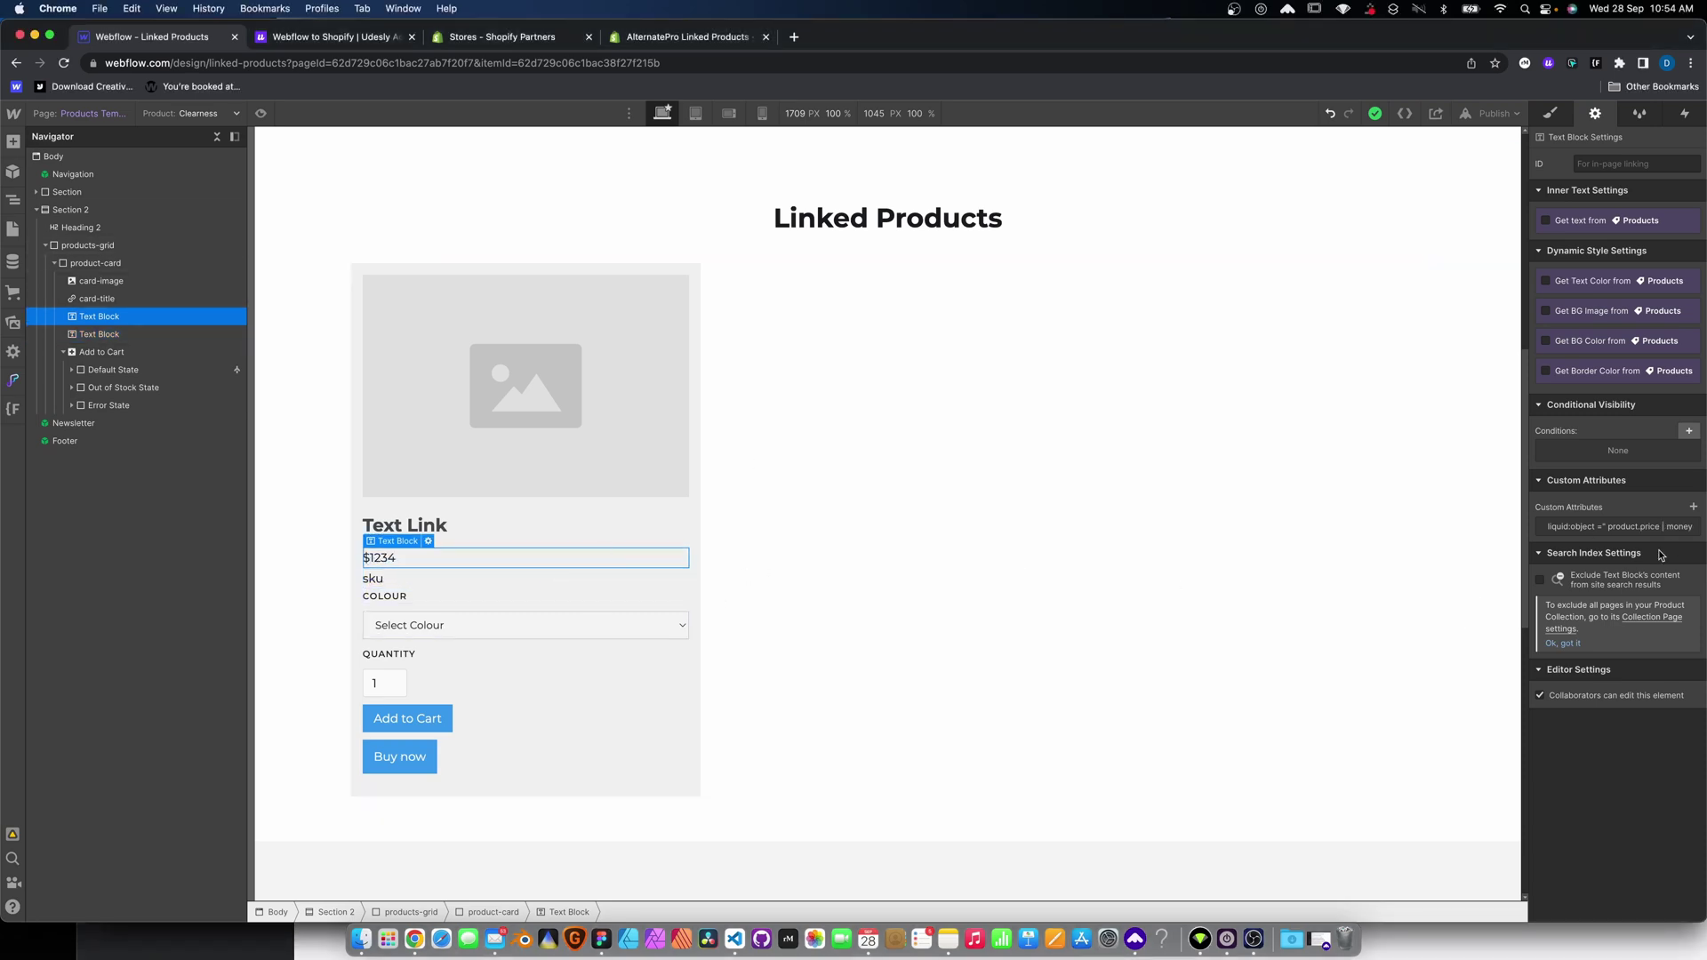
left_click(1693, 508)
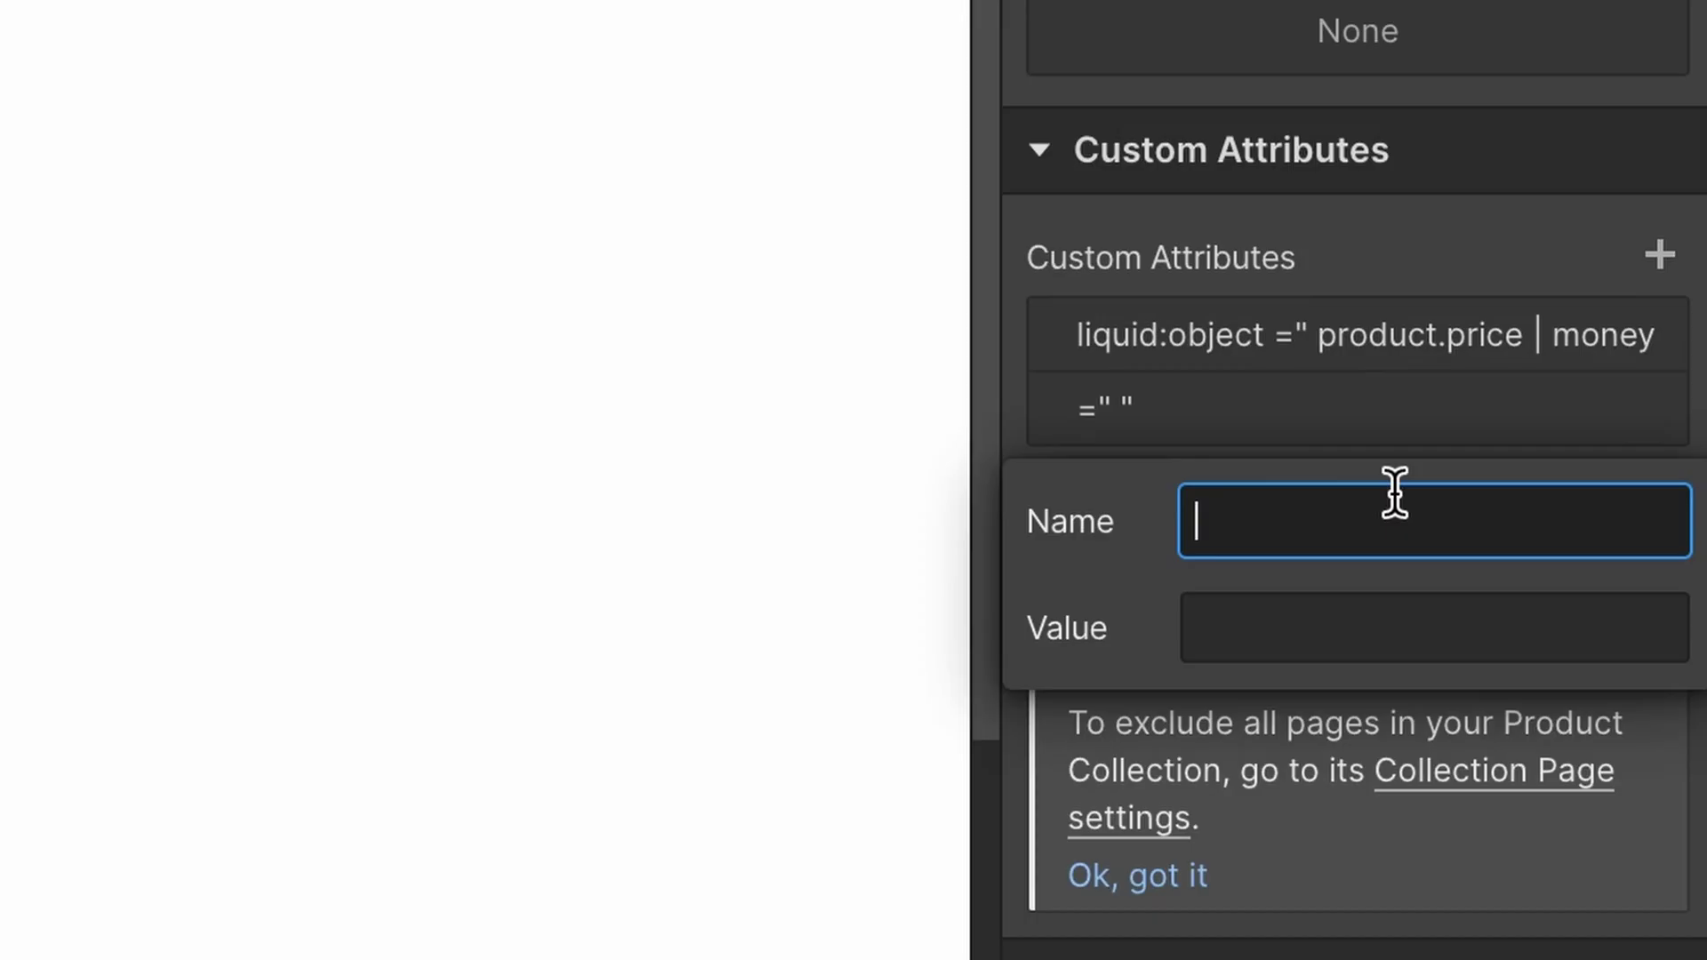
type("data-commerce-type")
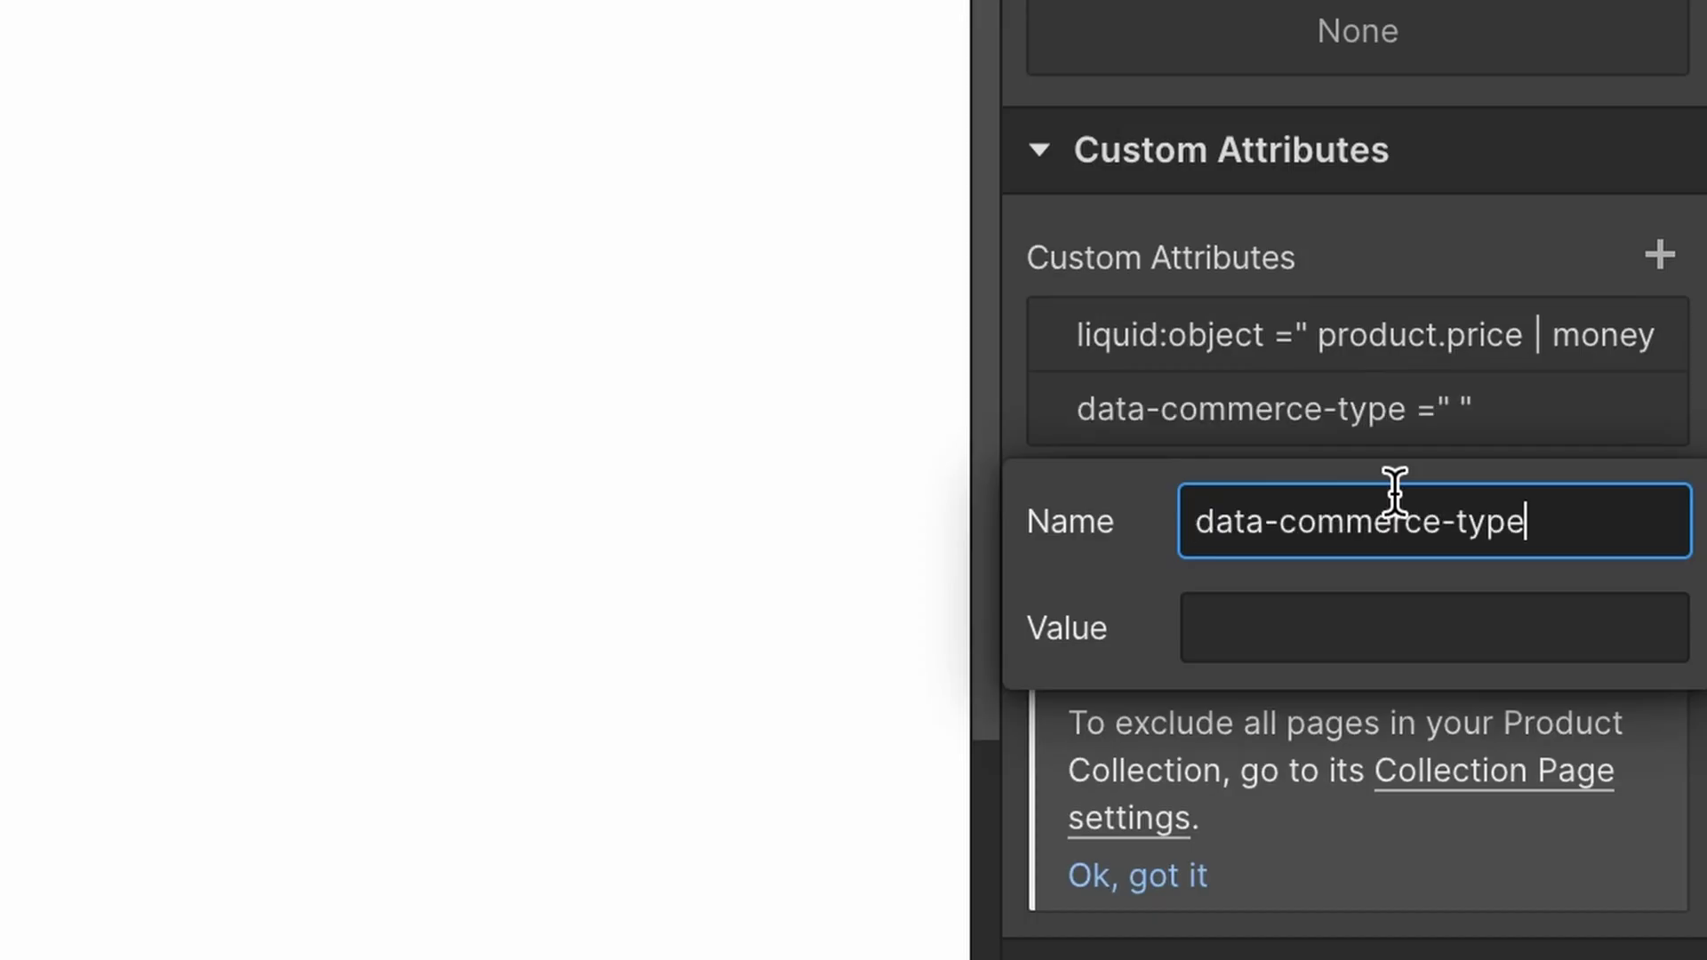
left_click(1558, 627)
type("variation-price")
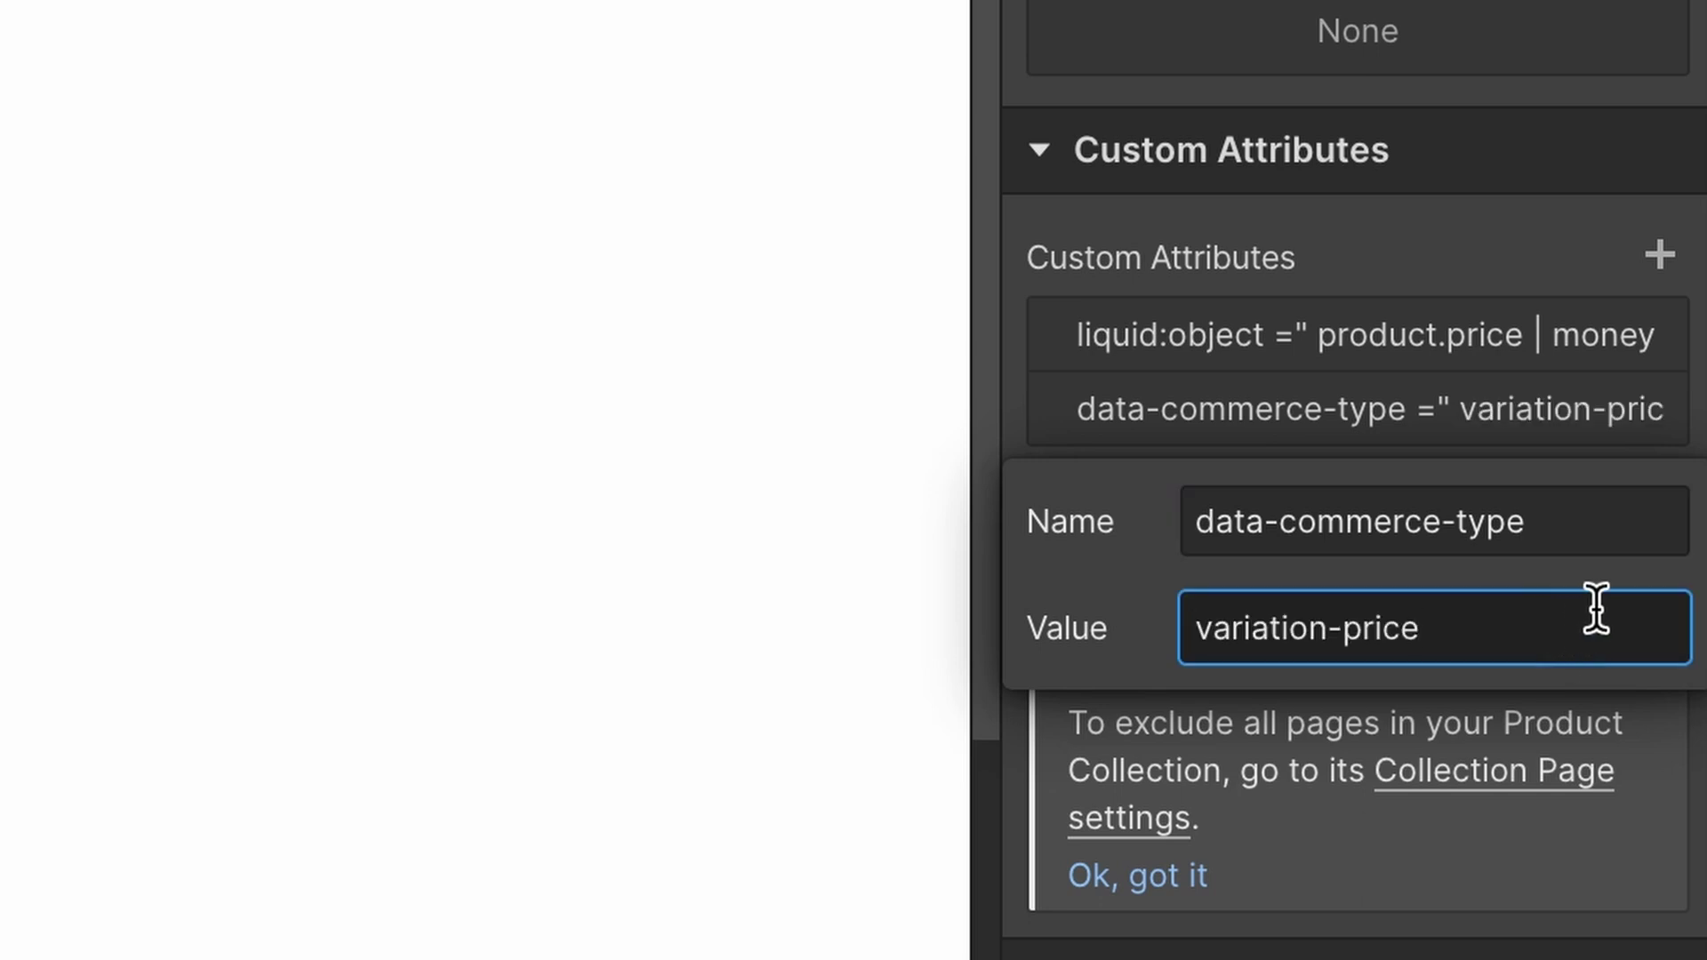
left_click(1533, 224)
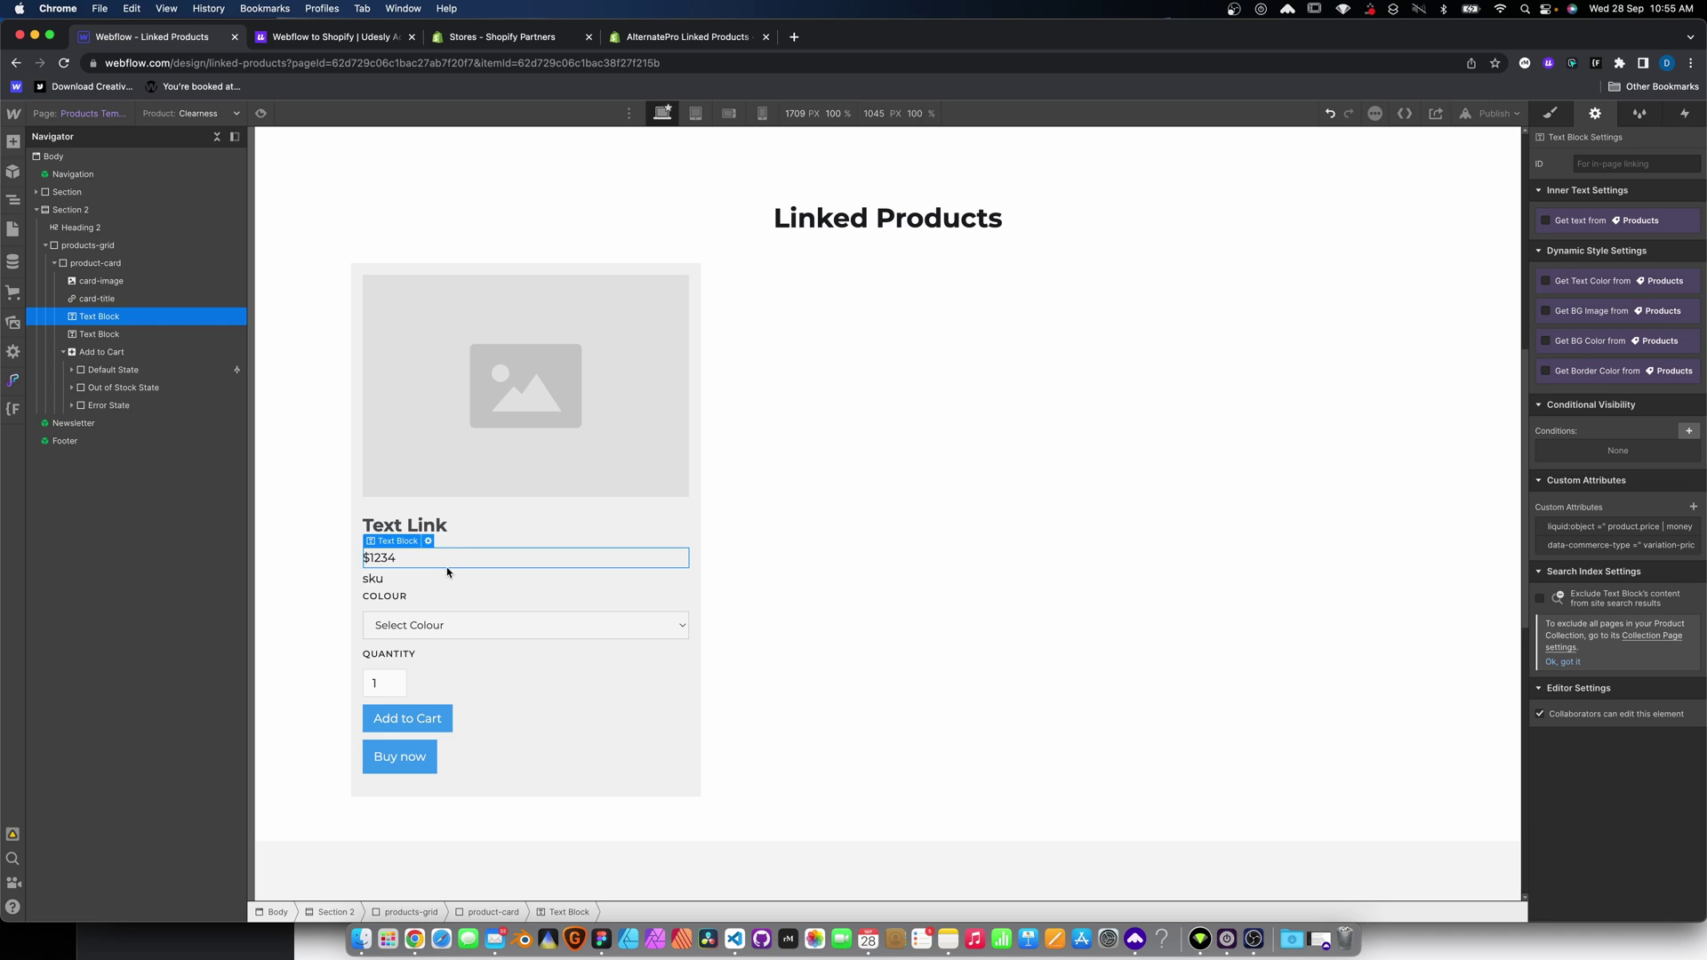
Add a data-commerce-type custom attribute with the value "variation-sku" to the sku text block.
left_click(447, 574)
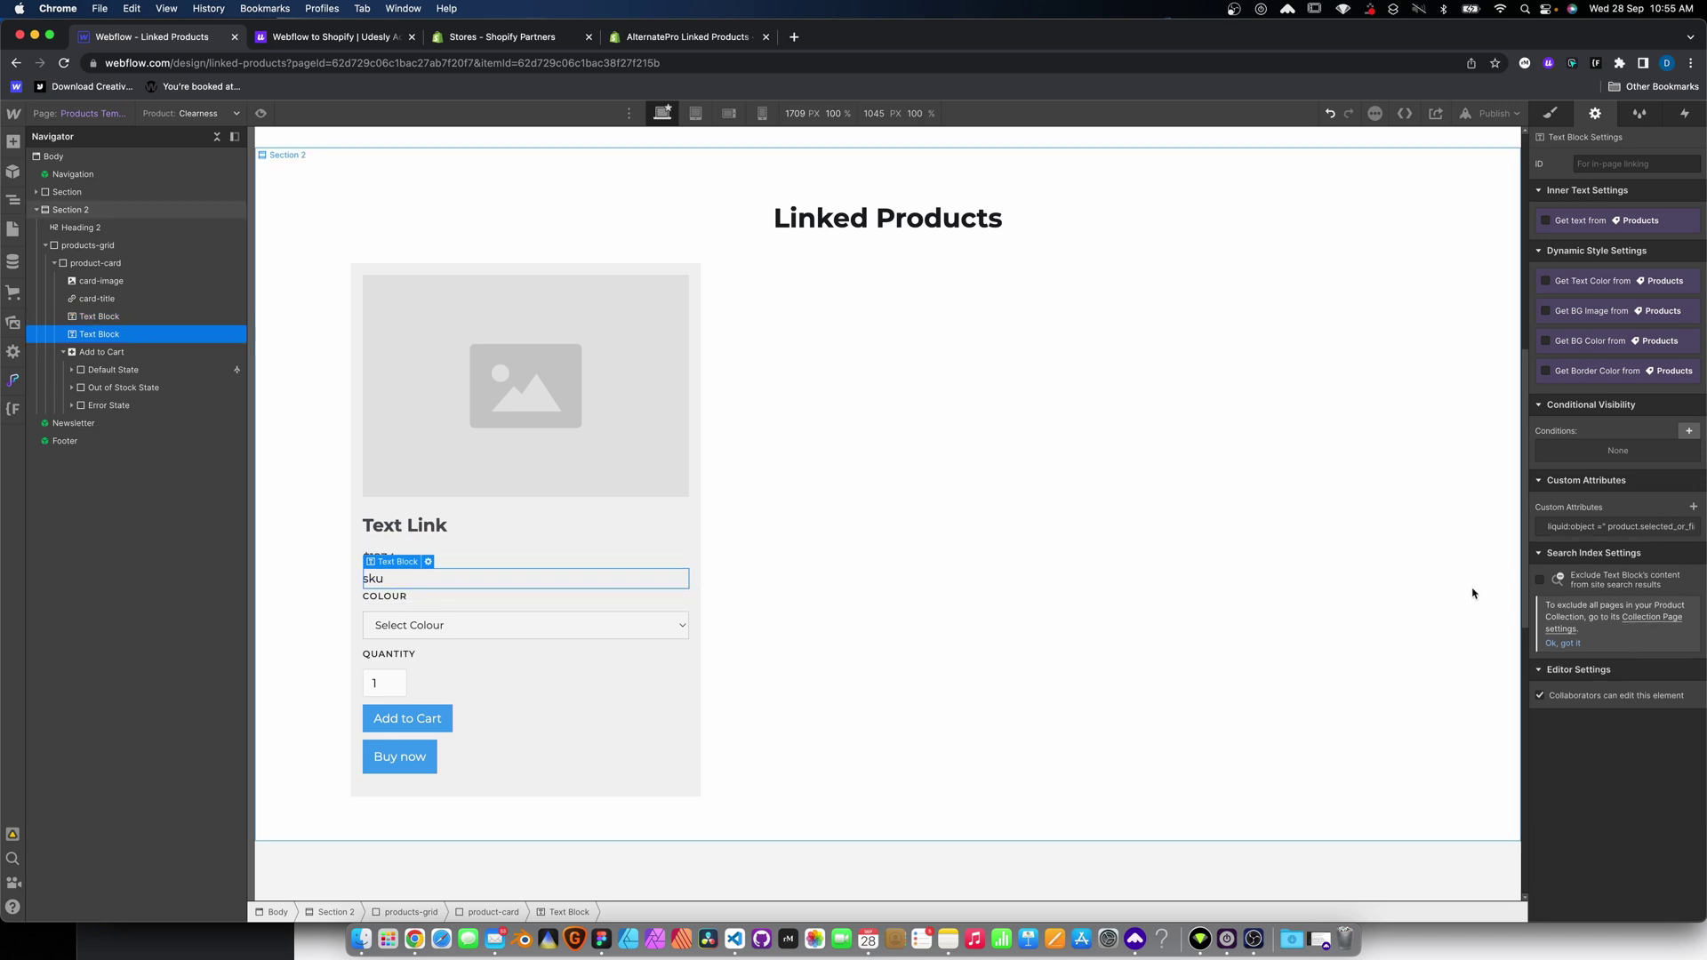
left_click(1693, 507)
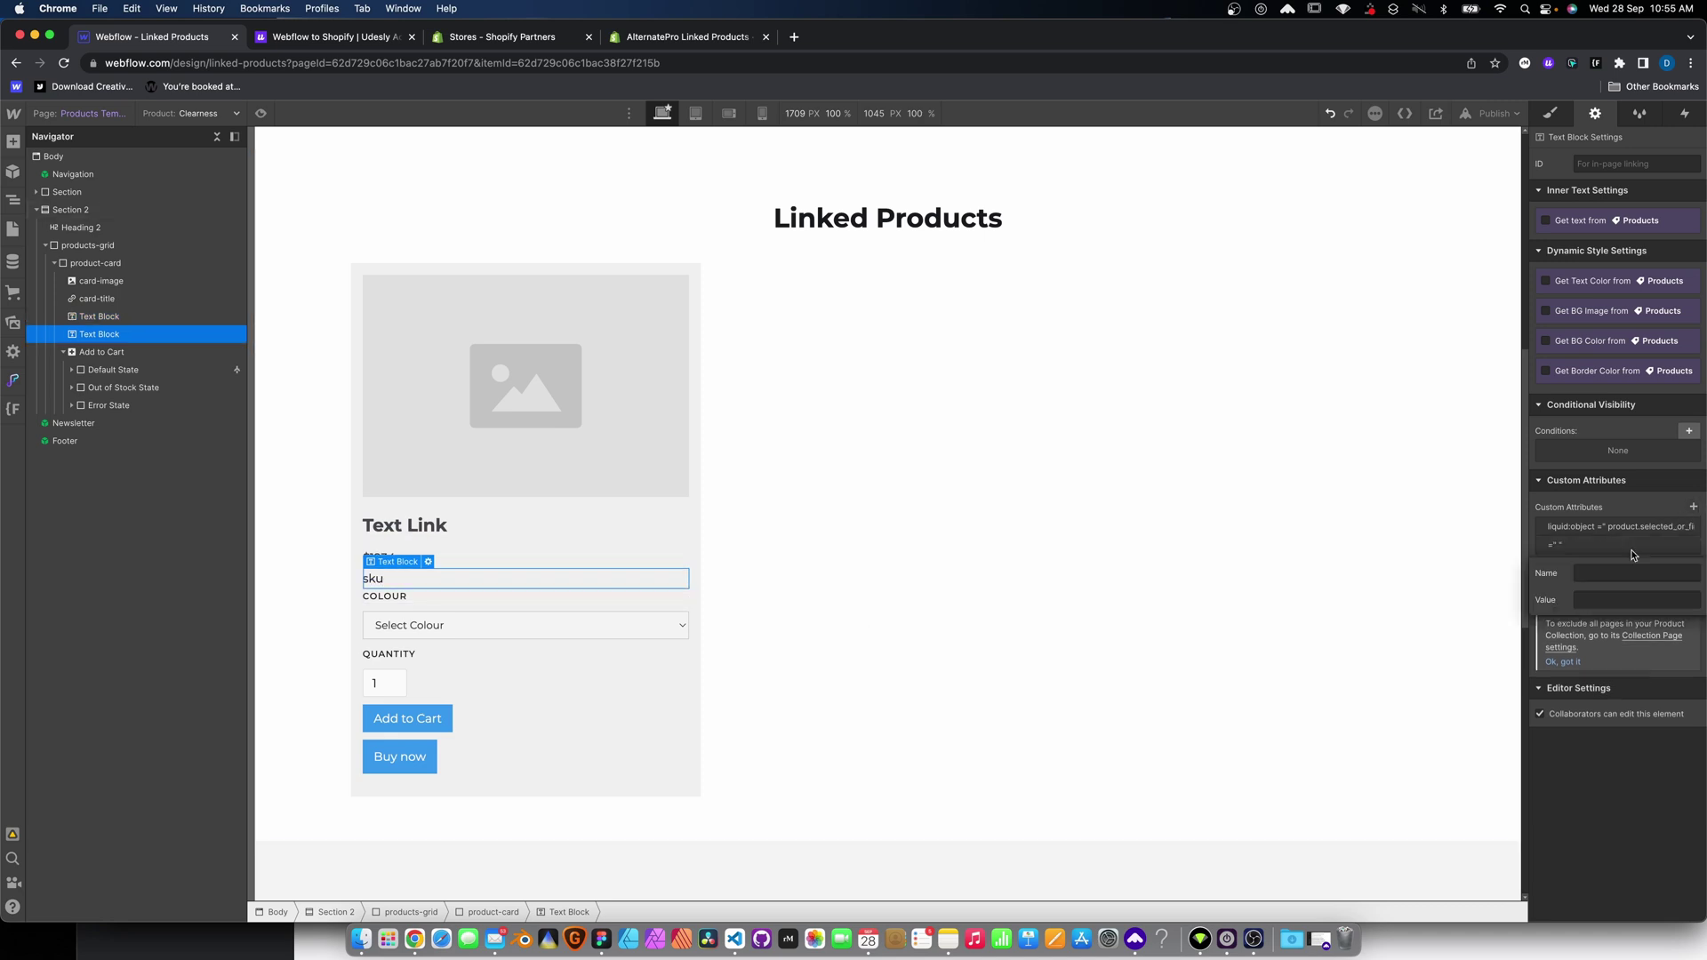
left_click(1590, 573)
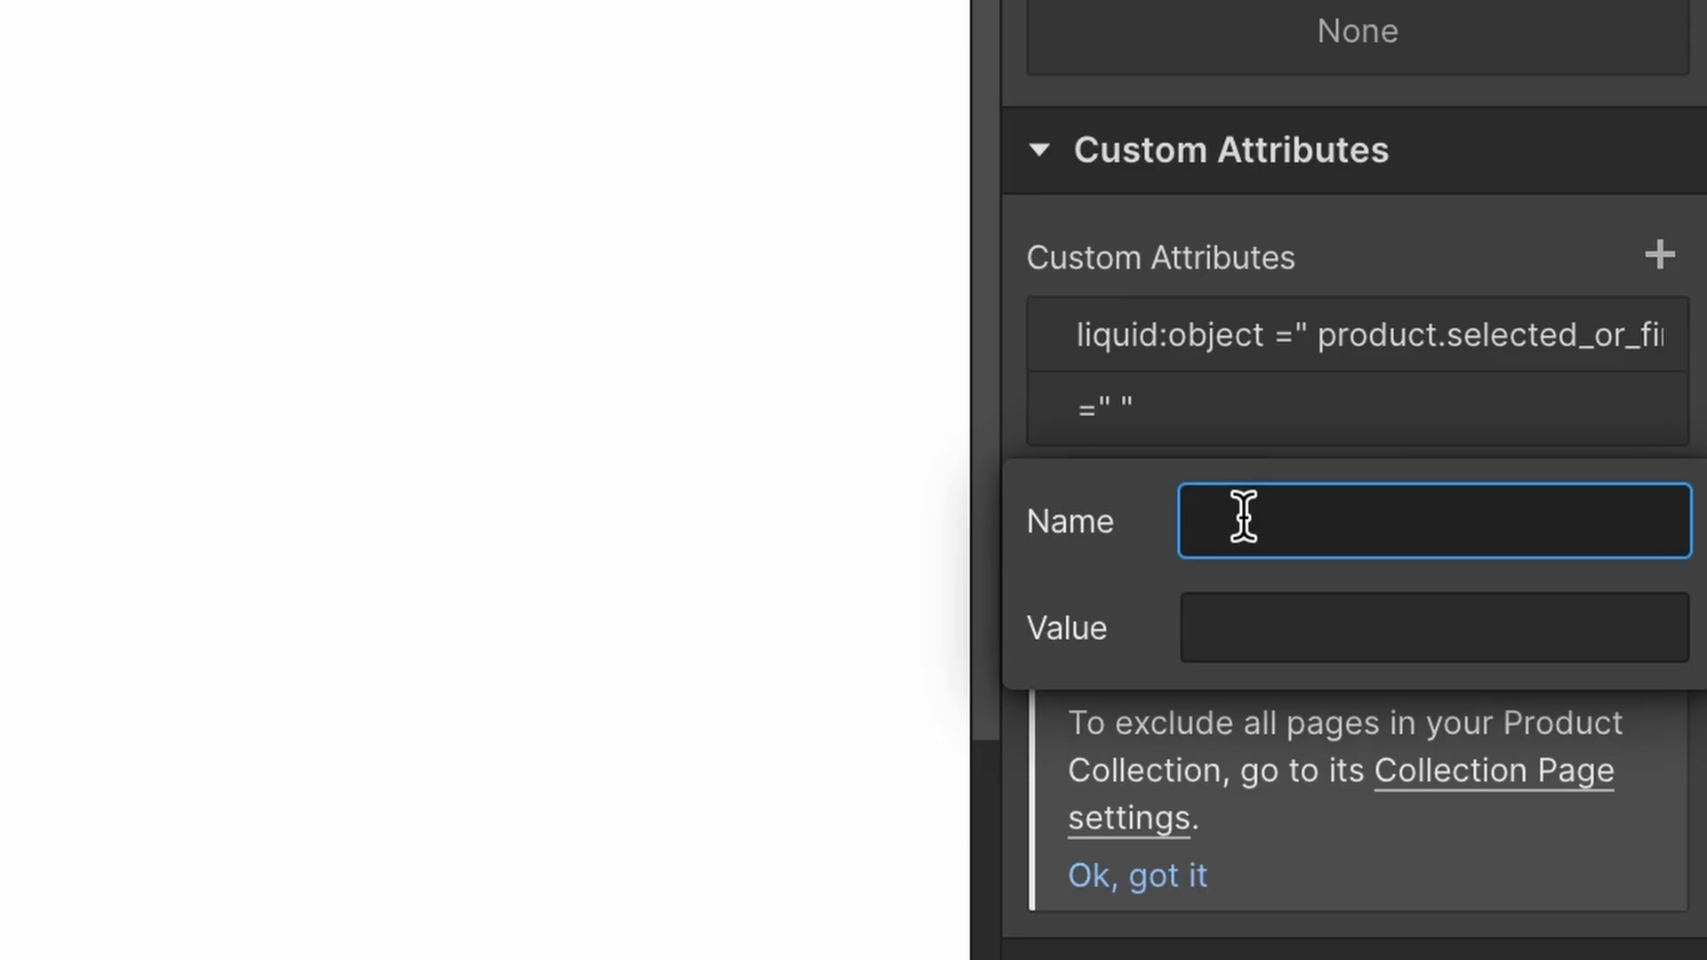
type("data-commerce-type")
left_click(1311, 610)
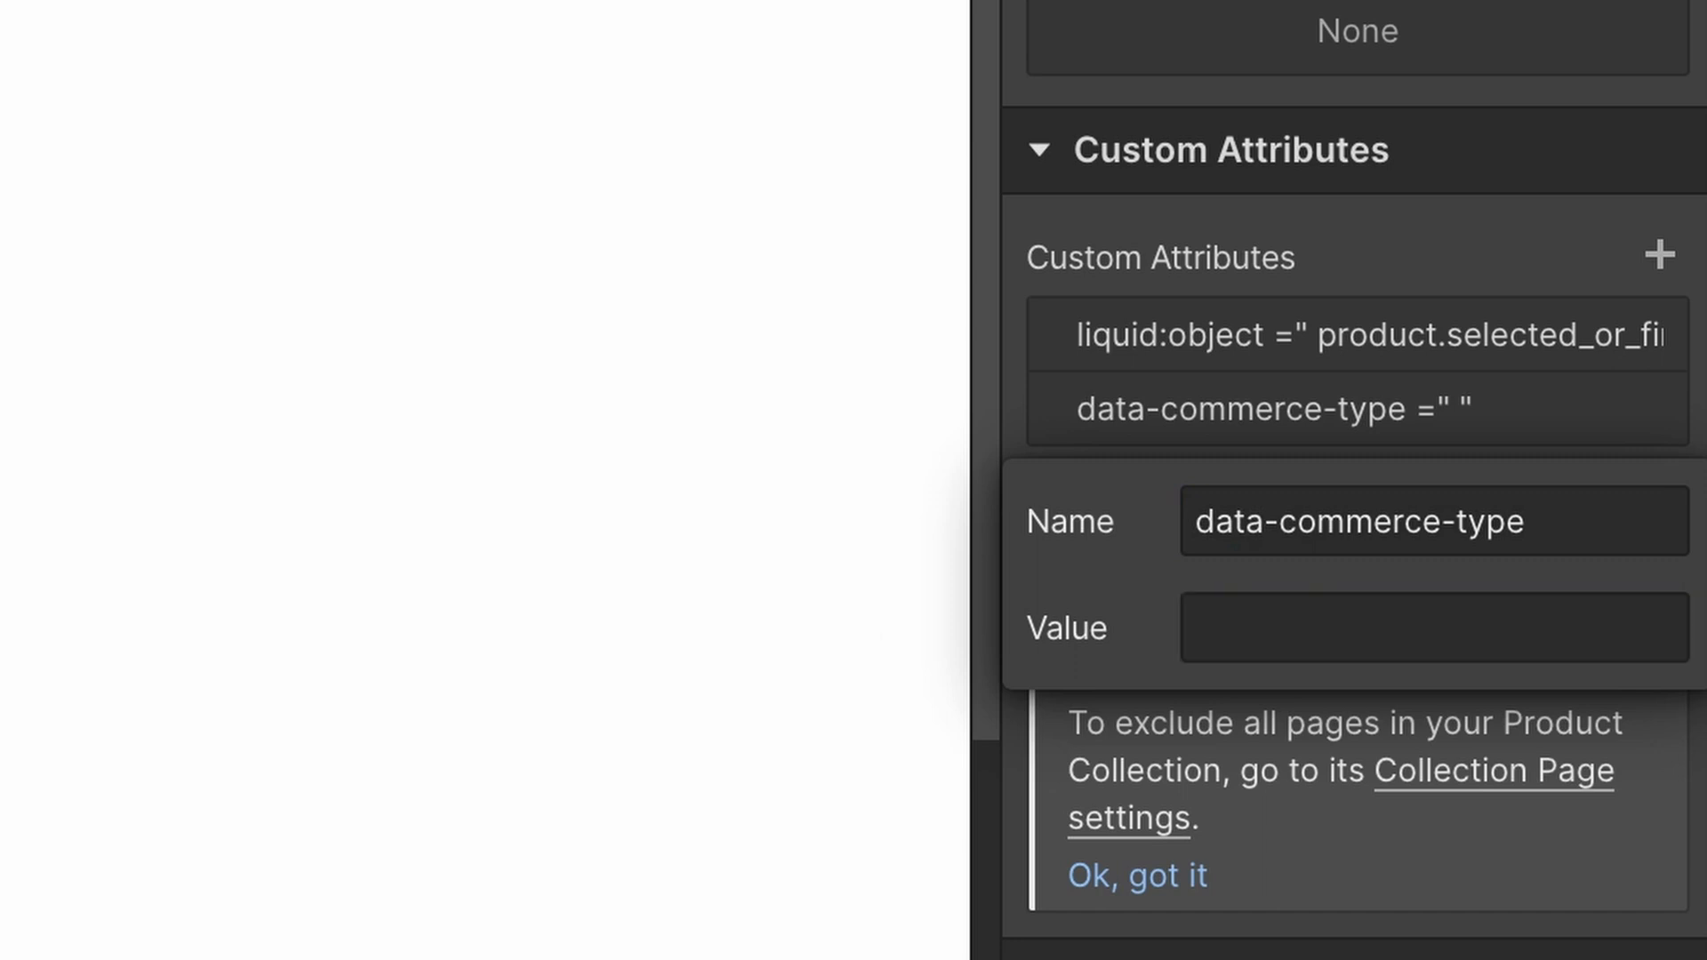
left_click(1469, 646)
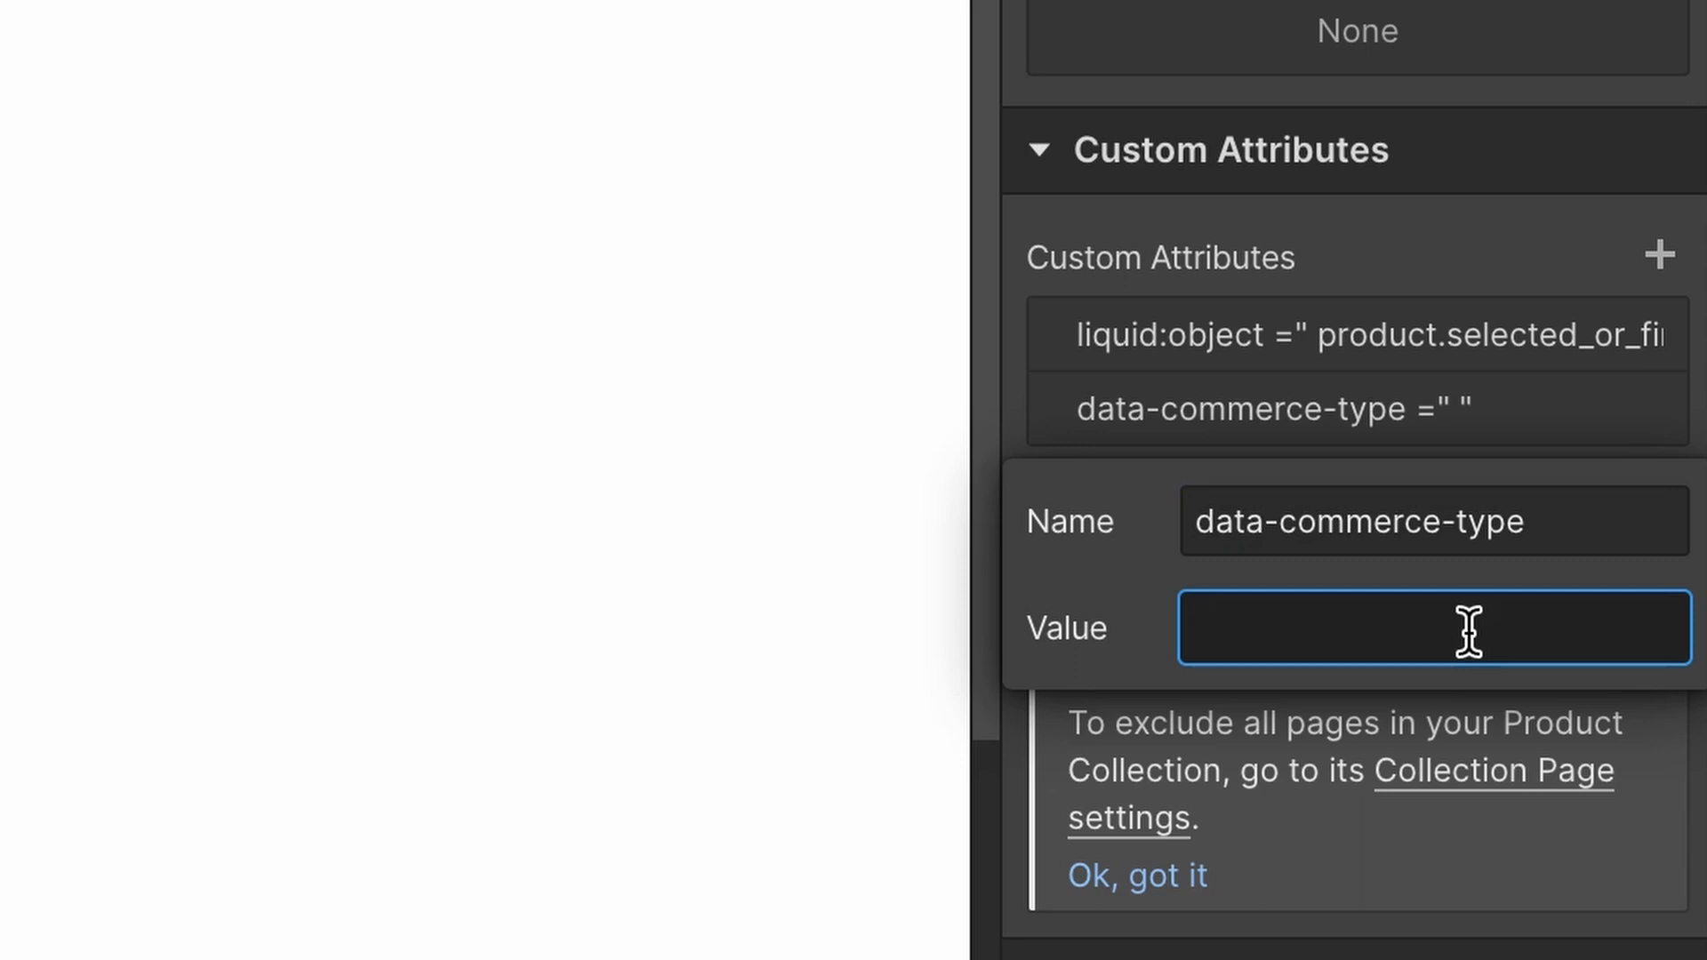
type("variation-sku")
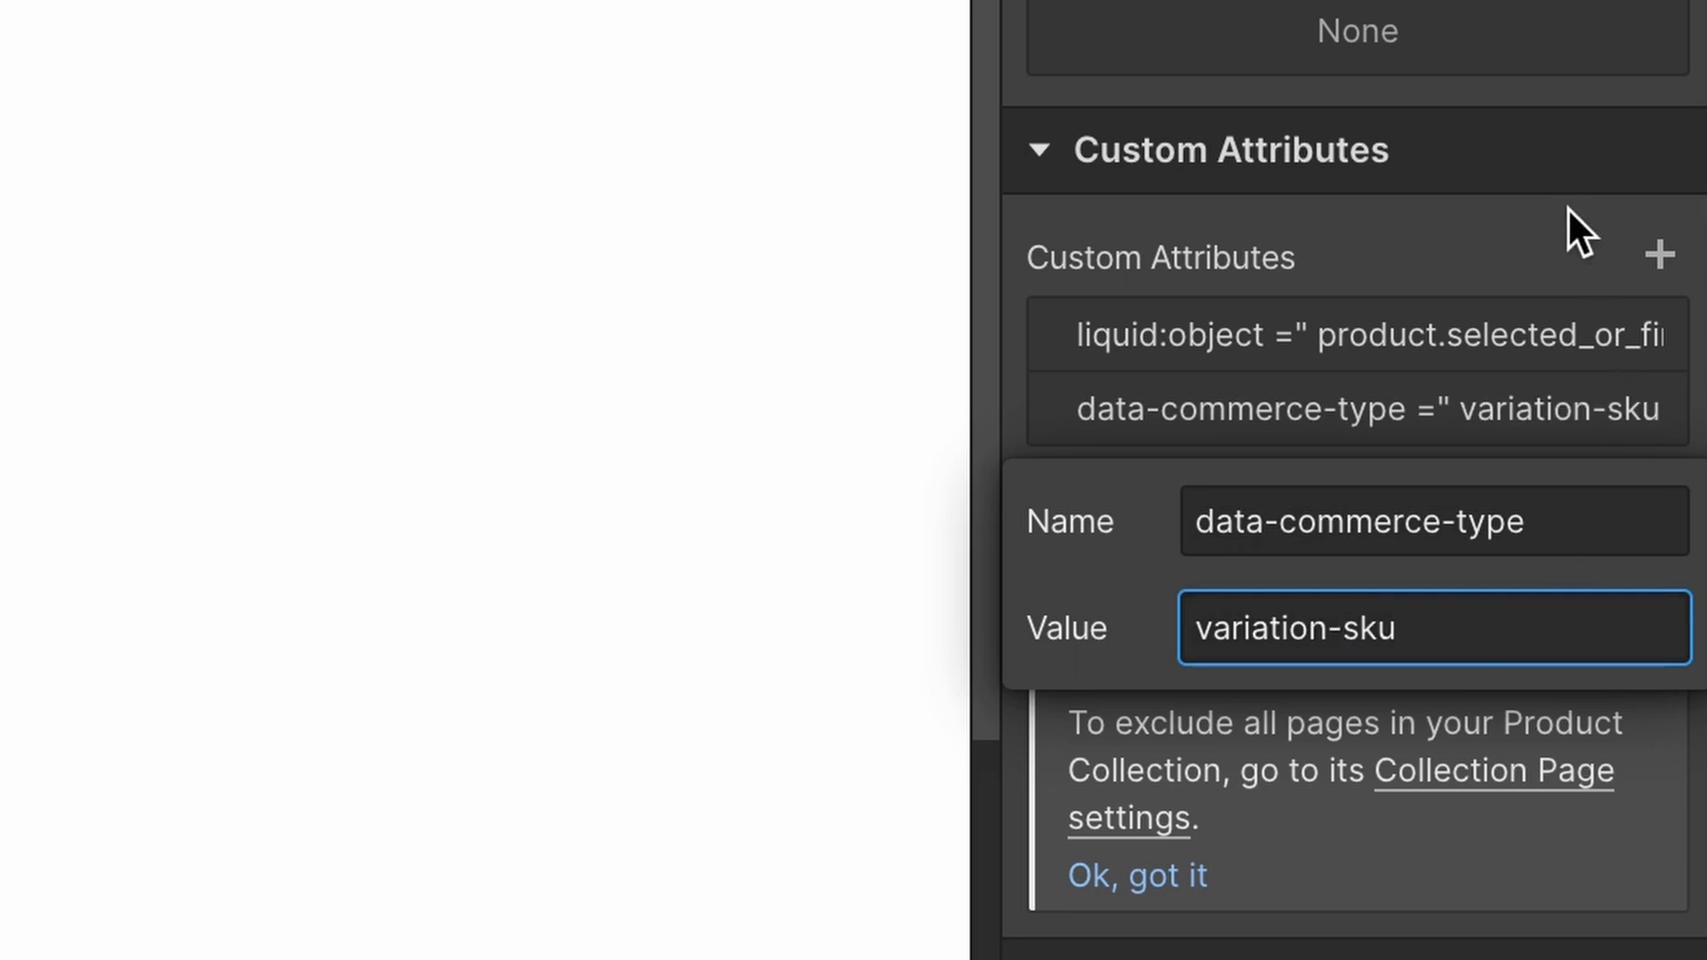